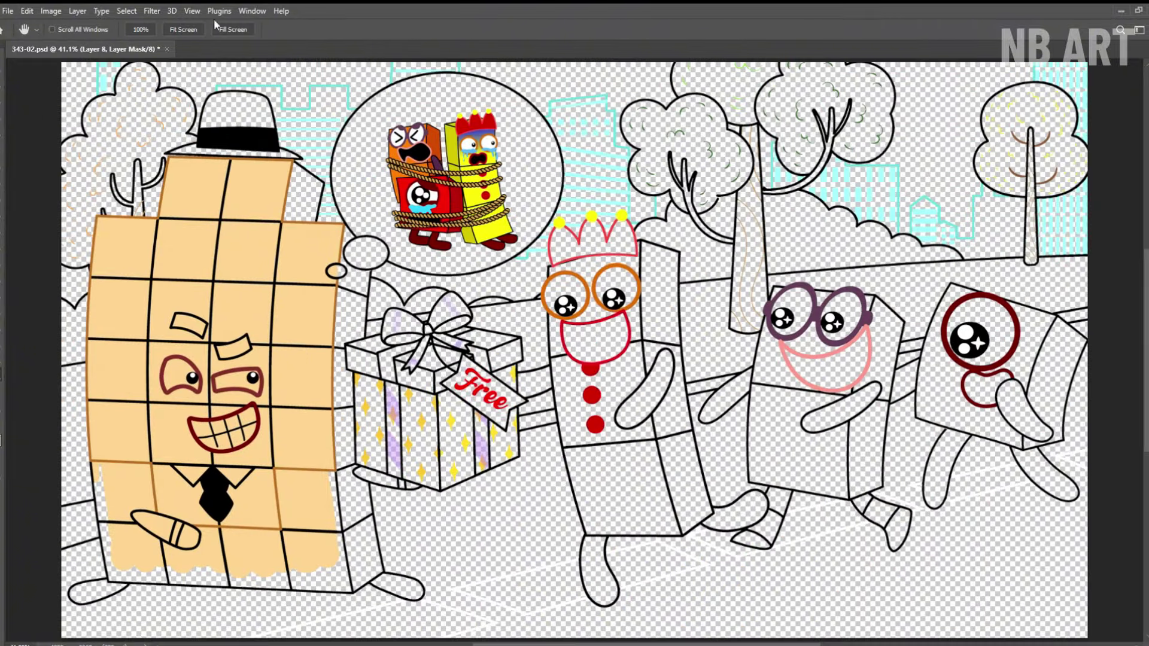
# - Switch to the layer below and roughly paint the lower suit blocks of the large hatted character purple
pyautogui.press('b')
pyautogui.hotkey('alt', '[')
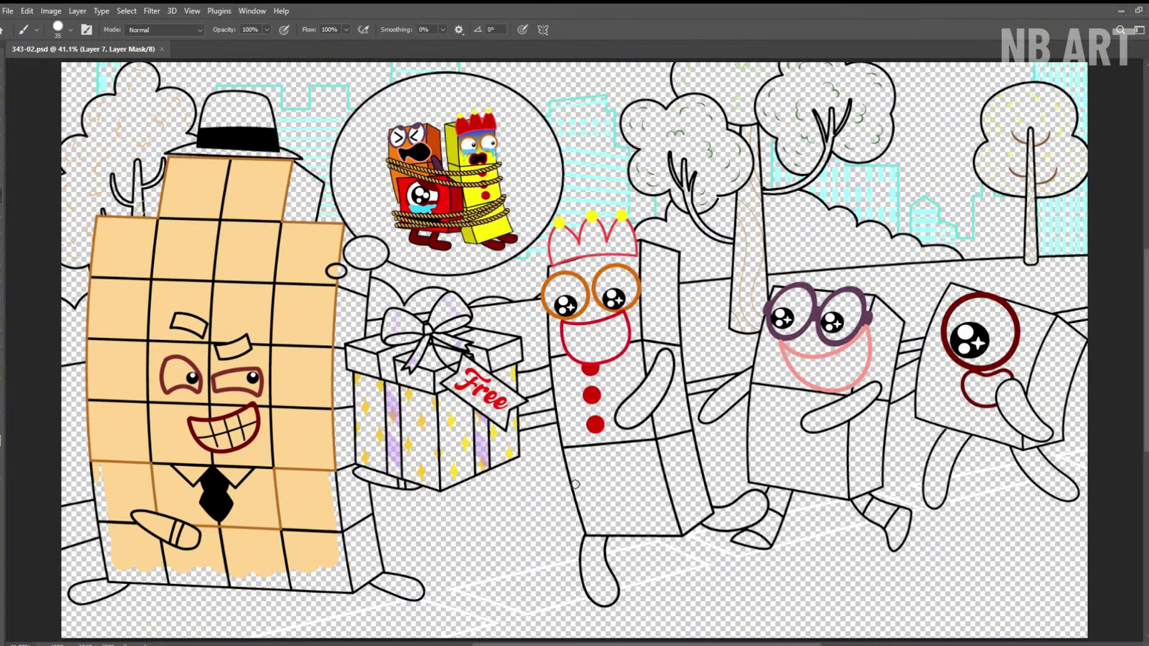
pyautogui.moveTo(124, 491)
pyautogui.mouseDown()
pyautogui.moveTo(134, 527)
pyautogui.moveTo(174, 559)
pyautogui.moveTo(251, 563)
pyautogui.moveTo(290, 502)
pyautogui.moveTo(323, 539)
pyautogui.mouseUp()
pyautogui.scroll(3, 323, 539)
pyautogui.press('[')
pyautogui.press('[')
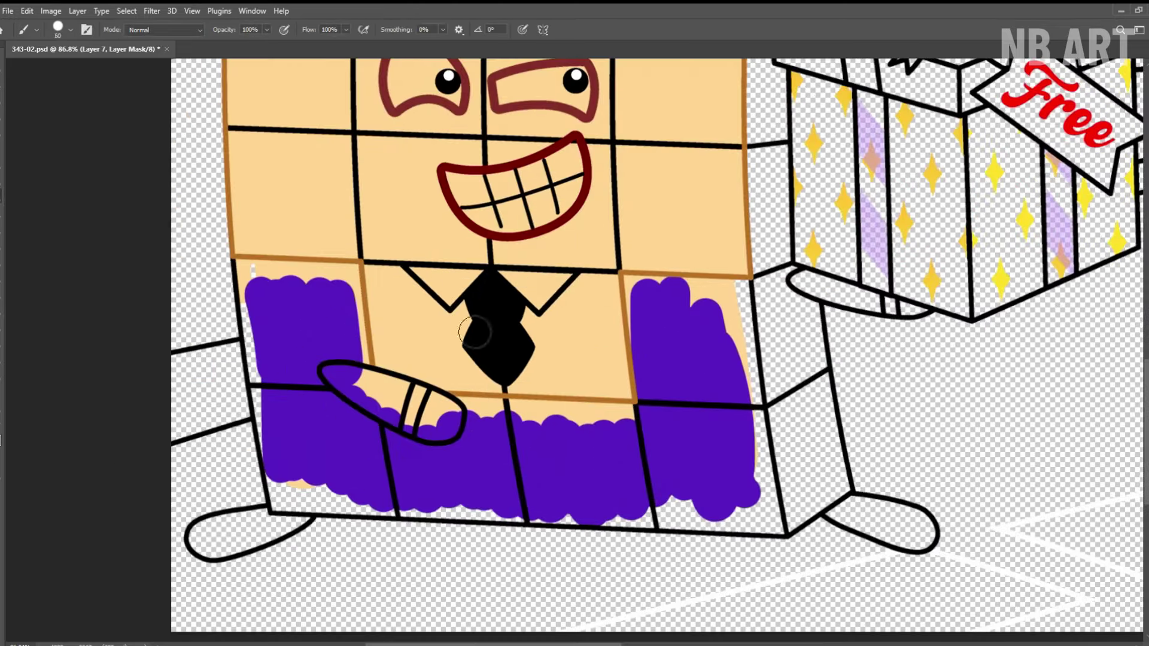
# - Extend the purple on the large character's suit blocks out to the outlines, covering the gaps along the edges
pyautogui.moveTo(359, 270); pyautogui.dragTo(248, 279)
pyautogui.moveTo(359, 280); pyautogui.dragTo(367, 368)
pyautogui.scroll(-2, 366, 368)
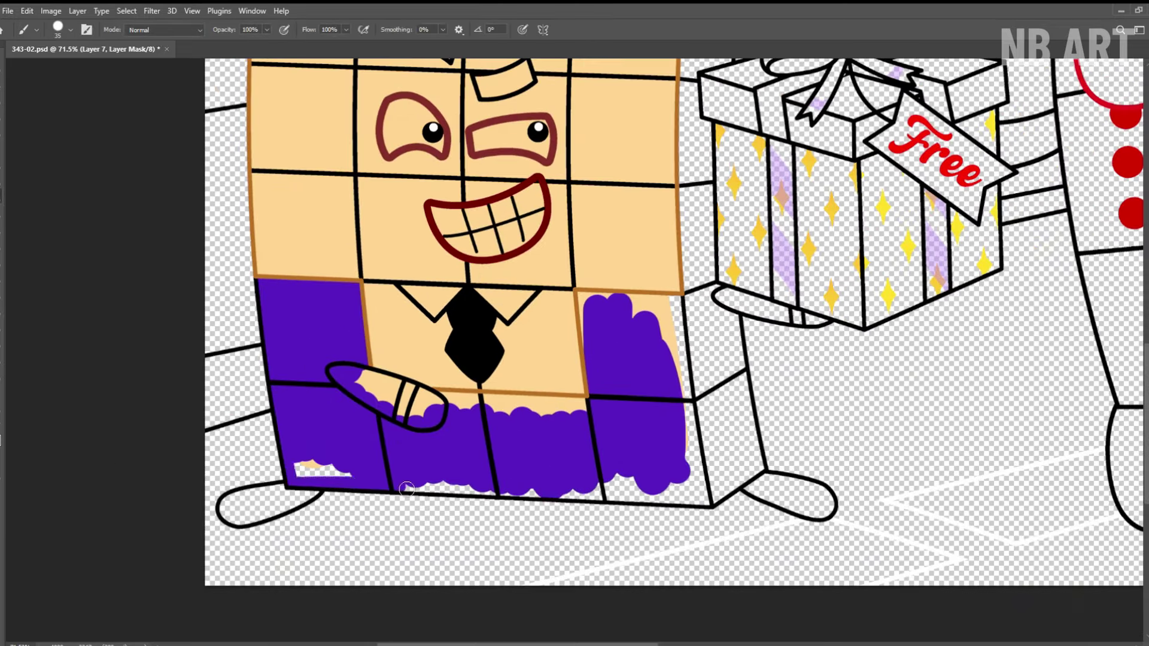
pyautogui.moveTo(469, 491)
pyautogui.mouseDown()
pyautogui.moveTo(658, 501)
pyautogui.moveTo(679, 303)
pyautogui.moveTo(668, 350)
pyautogui.mouseUp()
pyautogui.moveTo(540, 405); pyautogui.dragTo(607, 382)
pyautogui.press('[')
pyautogui.scroll(-3, 582, 384)
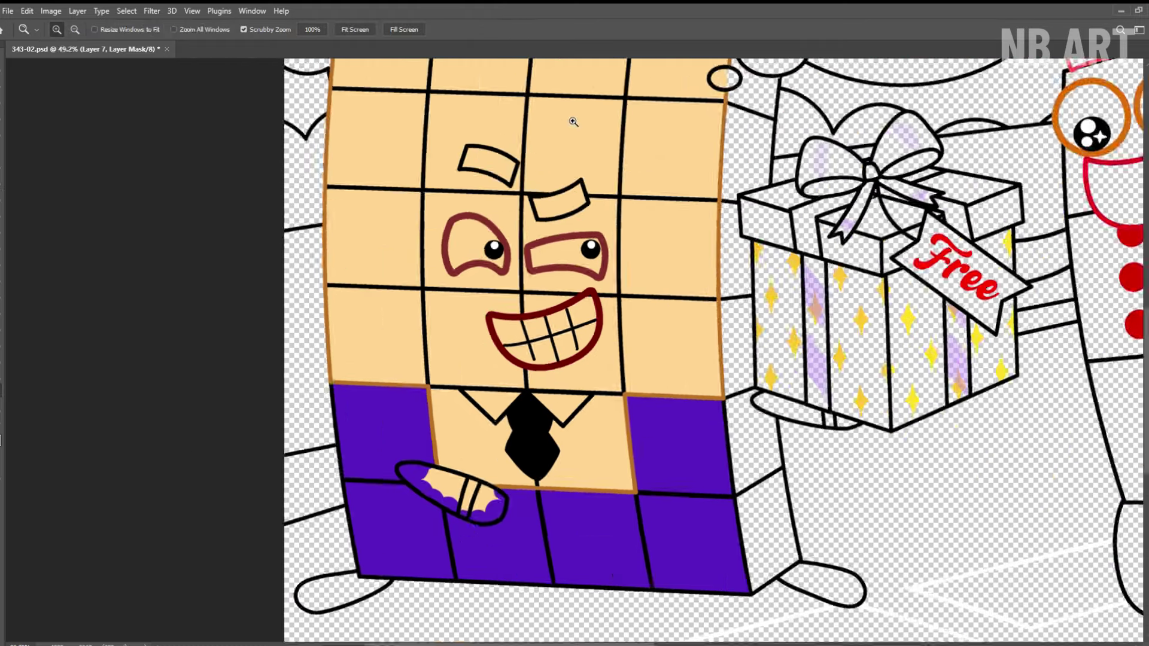
# - Paint the large character's eyebrows violet and its eyes, teeth and shirt collar white, and save the document
pyautogui.scroll(4, 572, 118)
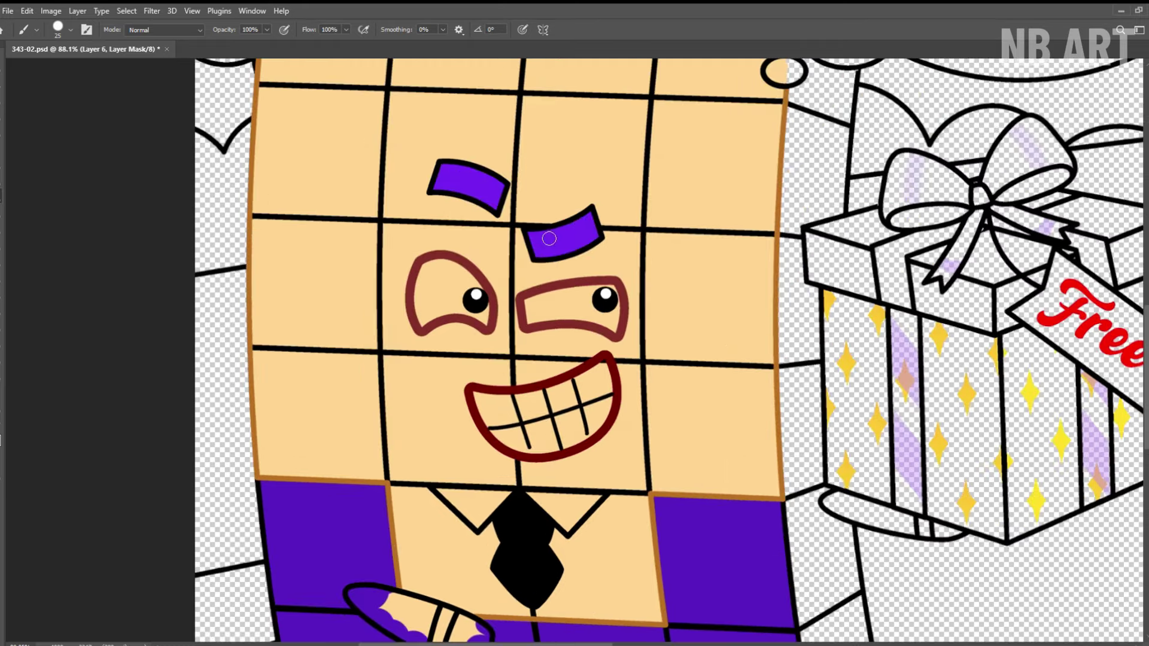
pyautogui.moveTo(549, 239); pyautogui.dragTo(574, 201)
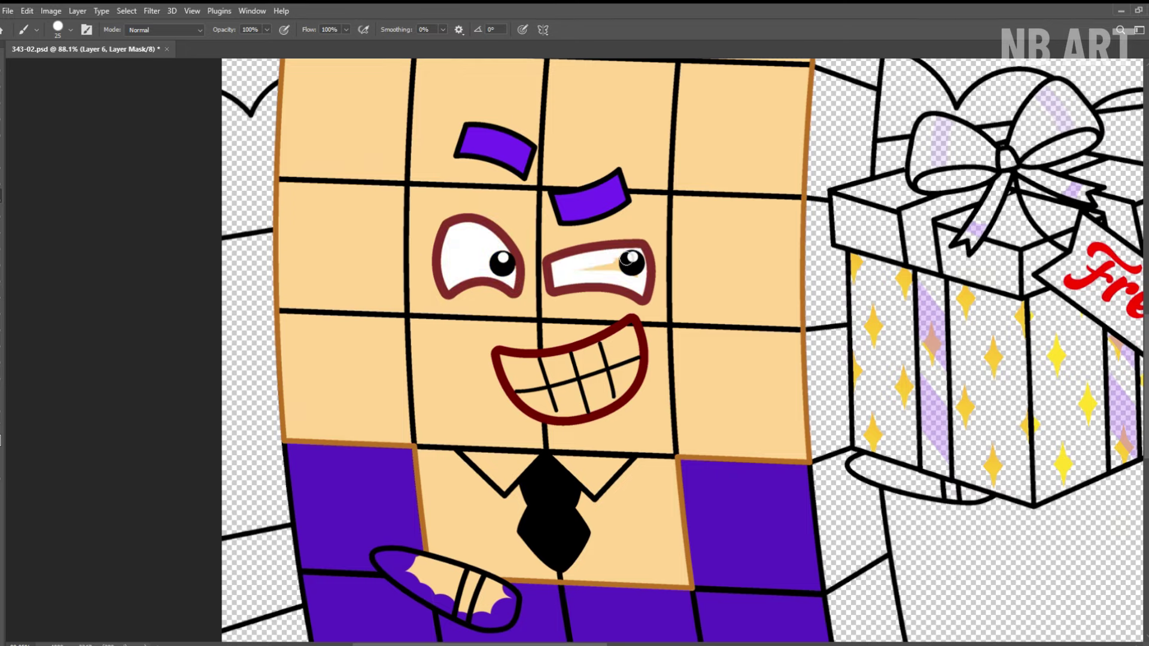
pyautogui.moveTo(637, 326); pyautogui.dragTo(681, 242)
pyautogui.moveTo(608, 337)
pyautogui.mouseDown()
pyautogui.moveTo(664, 281)
pyautogui.moveTo(574, 287)
pyautogui.moveTo(482, 205)
pyautogui.mouseUp()
pyautogui.moveTo(407, 280); pyautogui.dragTo(433, 311)
pyautogui.hotkey('ctrl', '0')
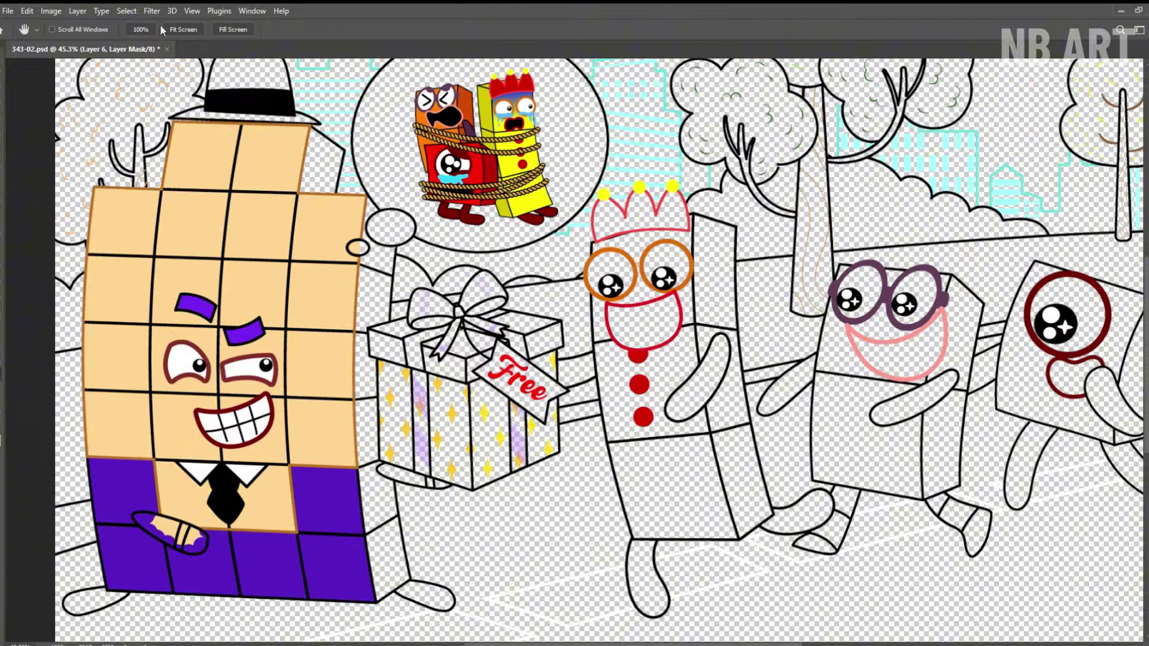
pyautogui.hotkey('ctrl', 's')
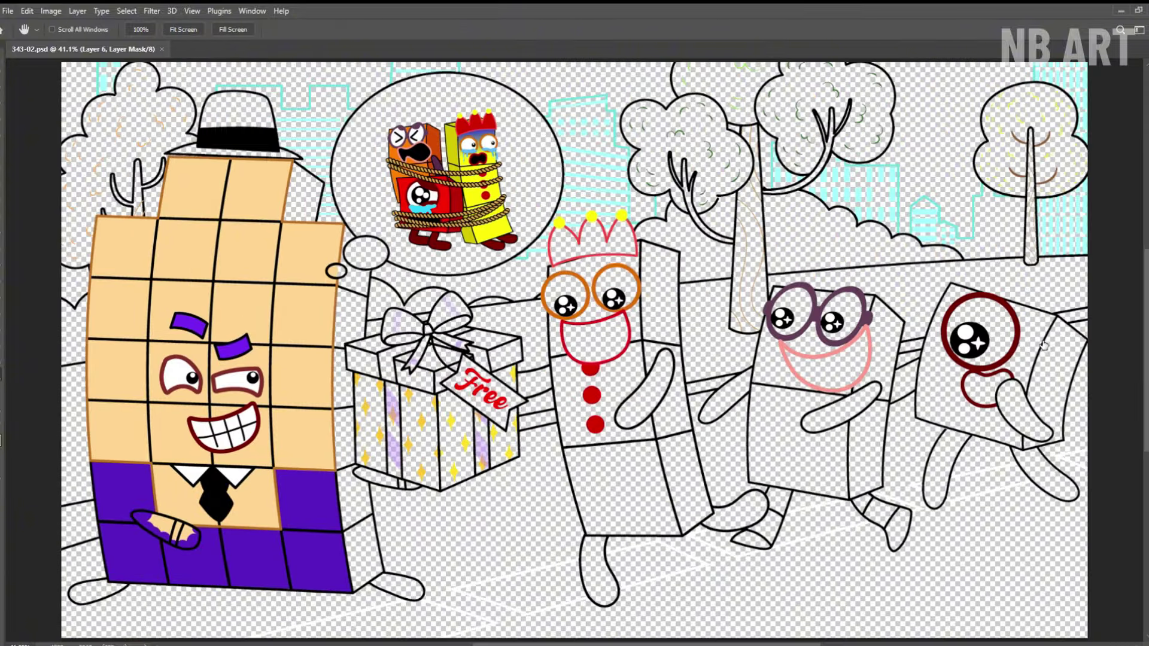
# - Paint the large character's arm in front of its suit with a purple sleeve, white cuff and beige hand
pyautogui.press('b')
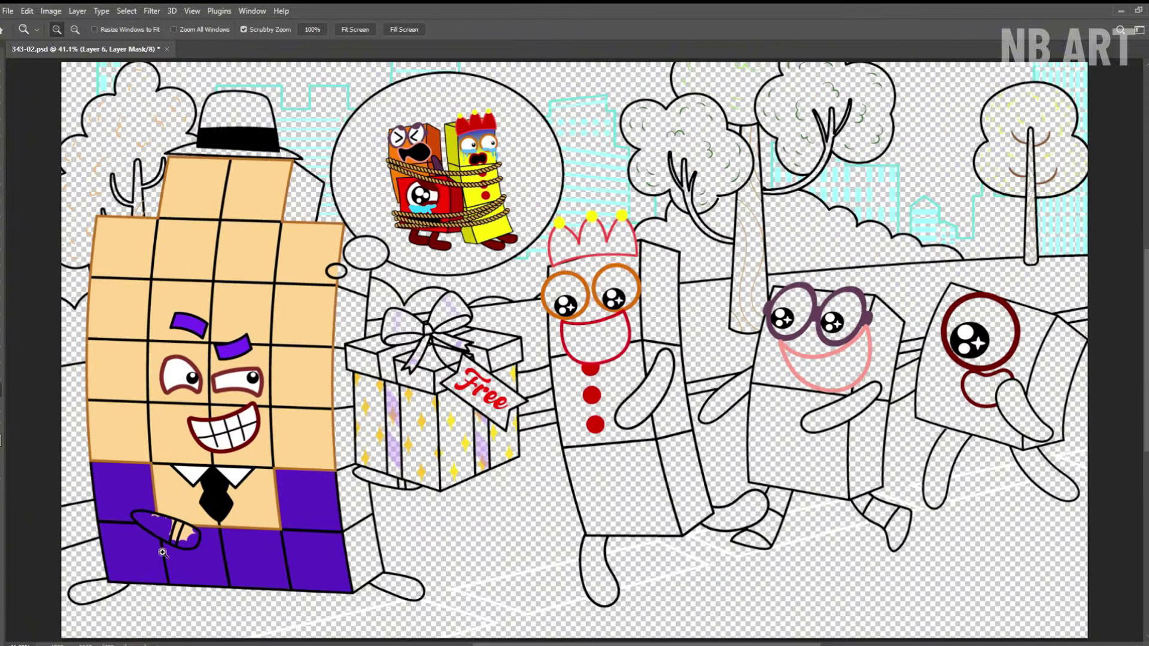
pyautogui.scroll(5, 155, 524)
pyautogui.moveTo(473, 350); pyautogui.dragTo(417, 365)
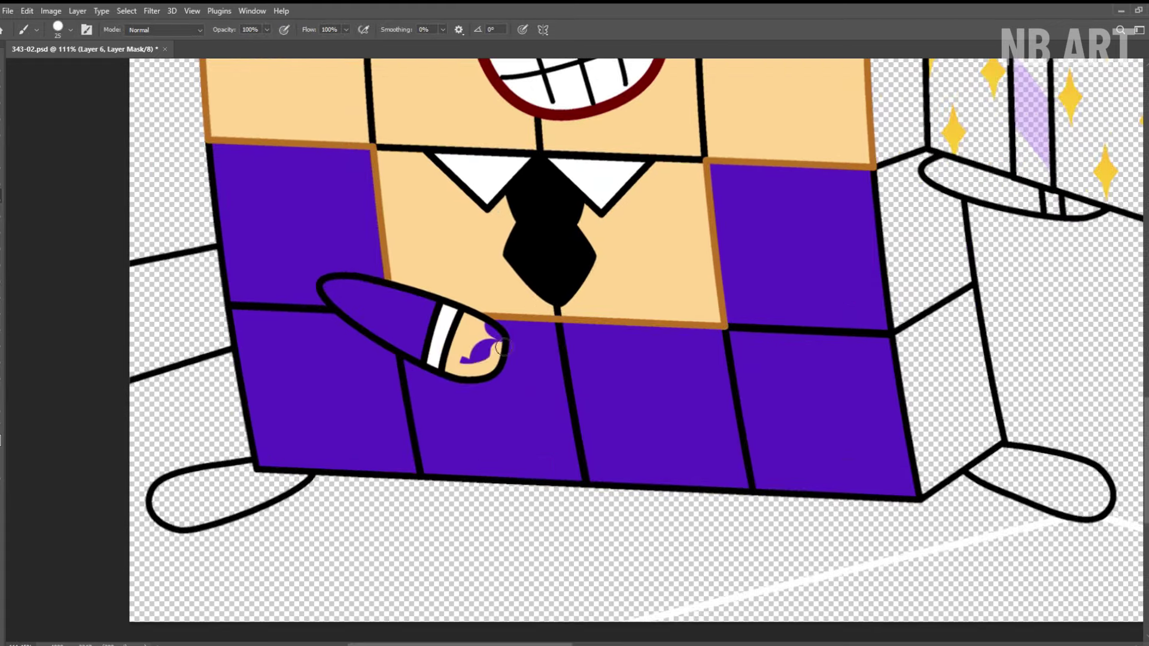
pyautogui.hotkey('ctrl', 'z')
pyautogui.moveTo(502, 346); pyautogui.dragTo(645, 274)
# - Fill both of the large character's feet with dark purple
pyautogui.moveTo(419, 407)
pyautogui.mouseDown()
pyautogui.moveTo(323, 431)
pyautogui.moveTo(372, 416)
pyautogui.mouseUp()
pyautogui.press('z')
pyautogui.scroll(-2, 594, 460)
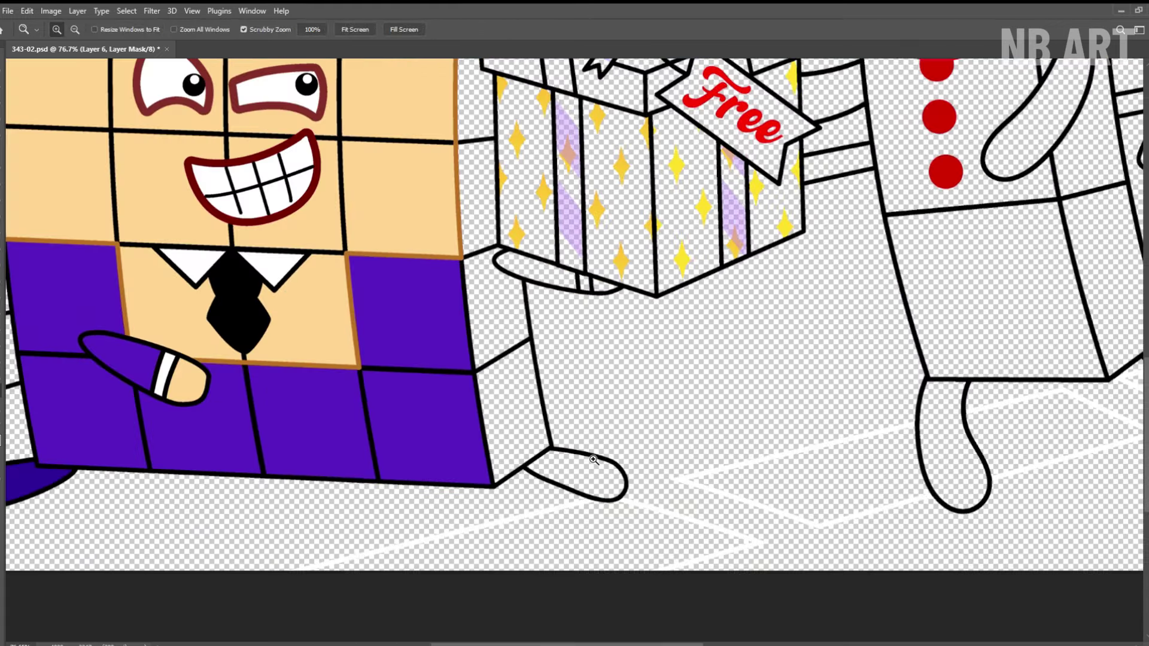
pyautogui.scroll(2, 594, 460)
pyautogui.press('b')
pyautogui.moveTo(501, 450)
pyautogui.mouseDown()
pyautogui.moveTo(601, 513)
pyautogui.moveTo(574, 479)
pyautogui.moveTo(599, 496)
pyautogui.mouseUp()
# - Paint the arm under the gift box with a purple sleeve, white cuff and beige hand
pyautogui.scroll(3, 599, 496)
pyautogui.moveTo(470, 310); pyautogui.dragTo(532, 327)
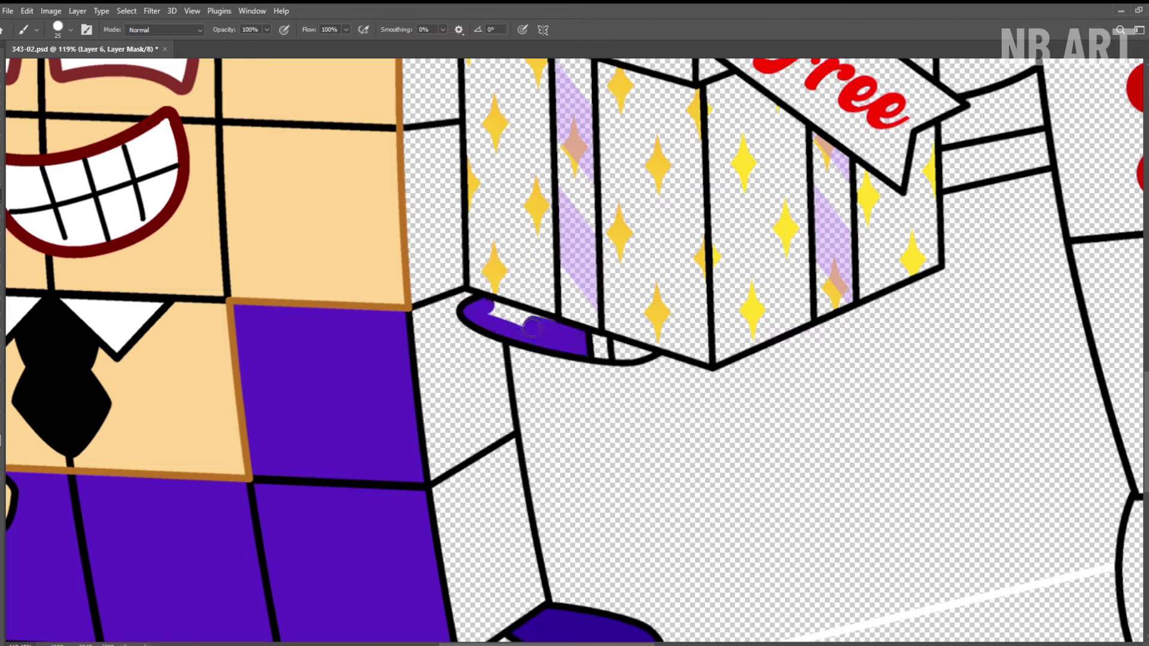
pyautogui.scroll(-3, 626, 350)
pyautogui.moveTo(598, 429); pyautogui.dragTo(616, 449)
# - Shade the large character's side faces, using dark purple for the suit blocks and darker tan for the upper blocks
pyautogui.moveTo(491, 397)
pyautogui.mouseDown()
pyautogui.moveTo(521, 531)
pyautogui.moveTo(523, 406)
pyautogui.moveTo(525, 580)
pyautogui.mouseUp()
pyautogui.scroll(3, 513, 382)
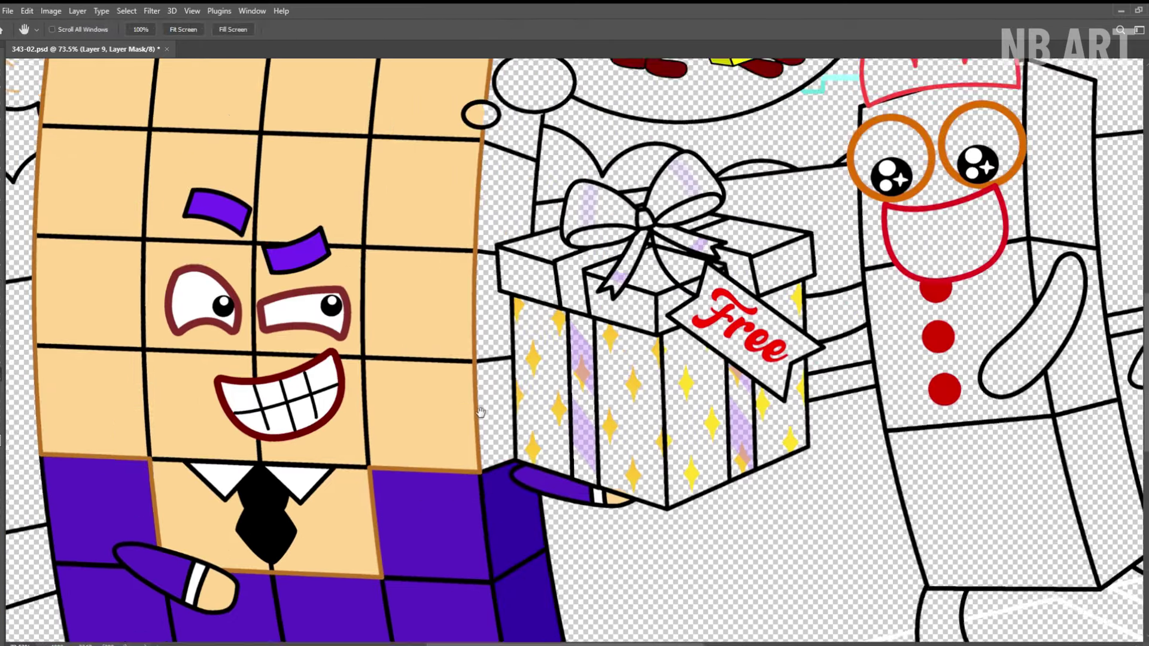
pyautogui.moveTo(506, 419)
pyautogui.mouseDown()
pyautogui.moveTo(503, 477)
pyautogui.moveTo(492, 388)
pyautogui.moveTo(522, 450)
pyautogui.moveTo(503, 306)
pyautogui.moveTo(534, 313)
pyautogui.moveTo(549, 225)
pyautogui.moveTo(508, 251)
pyautogui.mouseUp()
pyautogui.press('space')
pyautogui.moveTo(437, 60)
pyautogui.mouseDown()
pyautogui.moveTo(471, 238)
pyautogui.moveTo(547, 325)
pyautogui.mouseUp()
pyautogui.moveTo(557, 377)
pyautogui.mouseDown()
pyautogui.moveTo(539, 353)
pyautogui.moveTo(527, 288)
pyautogui.mouseUp()
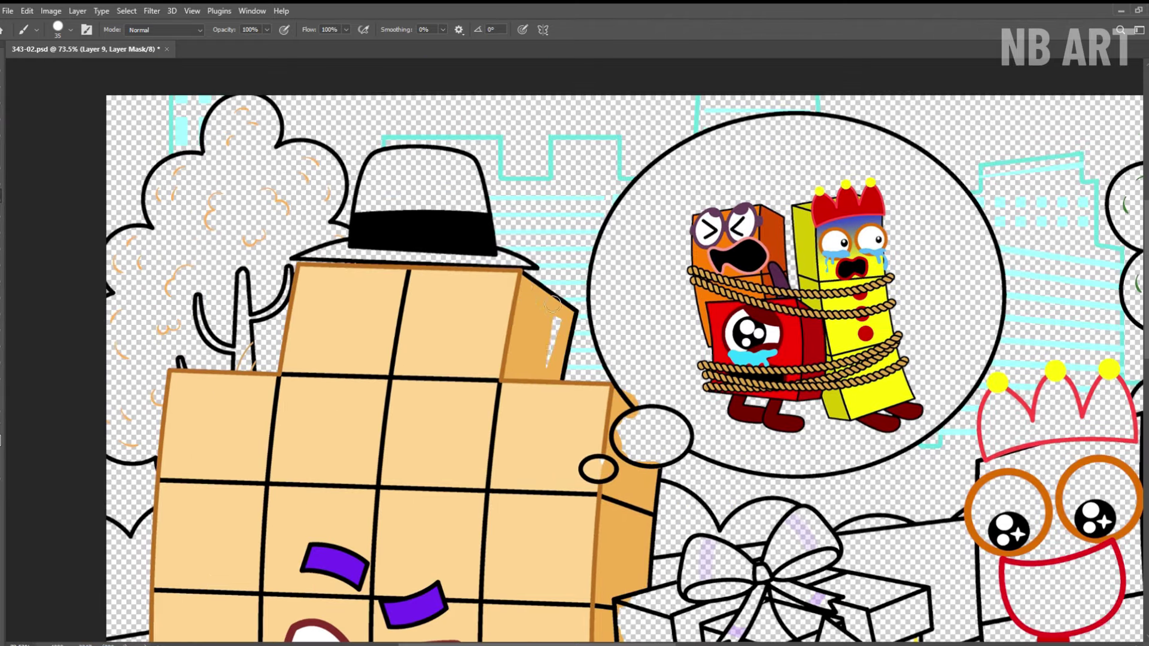
# - Paint the large character's hat black and fill the thought bubble and its two small circles with white
pyautogui.scroll(2, 472, 337)
pyautogui.moveTo(405, 346)
pyautogui.mouseDown()
pyautogui.moveTo(583, 345)
pyautogui.moveTo(553, 257)
pyautogui.moveTo(437, 207)
pyautogui.moveTo(460, 207)
pyautogui.moveTo(513, 282)
pyautogui.mouseUp()
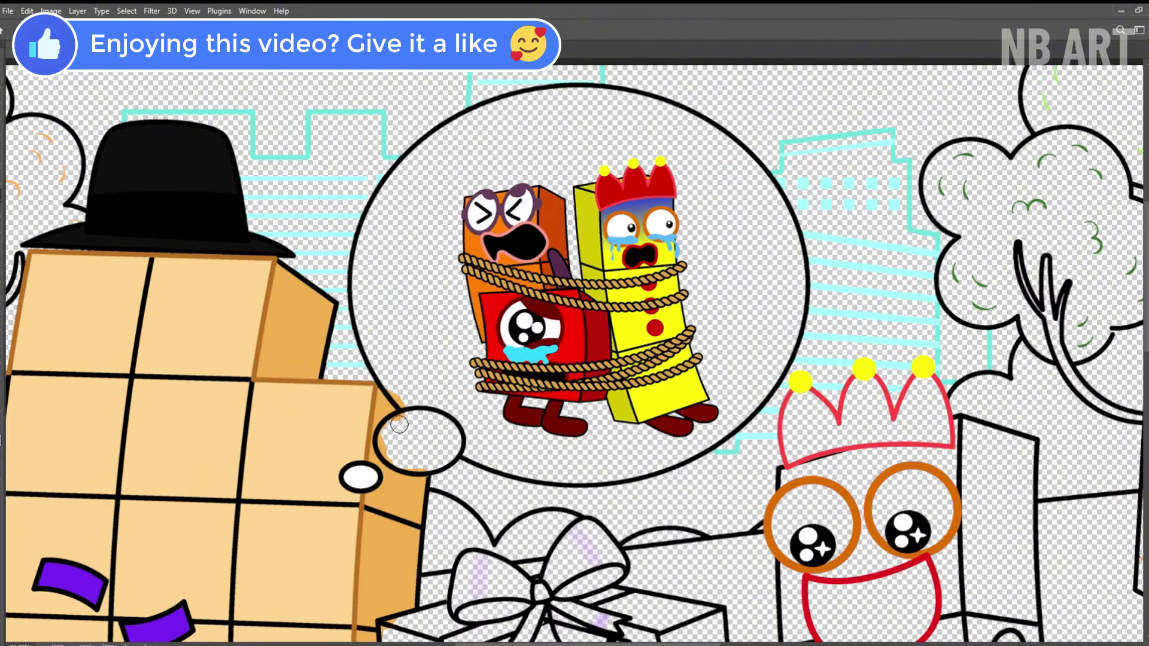
pyautogui.moveTo(399, 425)
pyautogui.mouseDown()
pyautogui.moveTo(437, 442)
pyautogui.moveTo(383, 323)
pyautogui.moveTo(389, 234)
pyautogui.moveTo(412, 258)
pyautogui.moveTo(598, 99)
pyautogui.moveTo(664, 192)
pyautogui.moveTo(512, 231)
pyautogui.moveTo(623, 242)
pyautogui.moveTo(539, 276)
pyautogui.moveTo(646, 303)
pyautogui.moveTo(604, 407)
pyautogui.moveTo(562, 303)
pyautogui.moveTo(529, 326)
pyautogui.moveTo(587, 310)
pyautogui.mouseUp()
pyautogui.moveTo(623, 473)
pyautogui.mouseDown()
pyautogui.moveTo(491, 497)
pyautogui.moveTo(389, 479)
pyautogui.moveTo(598, 473)
pyautogui.mouseUp()
pyautogui.moveTo(599, 473)
pyautogui.mouseDown()
pyautogui.moveTo(446, 435)
pyautogui.moveTo(329, 362)
pyautogui.moveTo(350, 263)
pyautogui.mouseUp()
pyautogui.press('h')
pyautogui.click(174, 28)
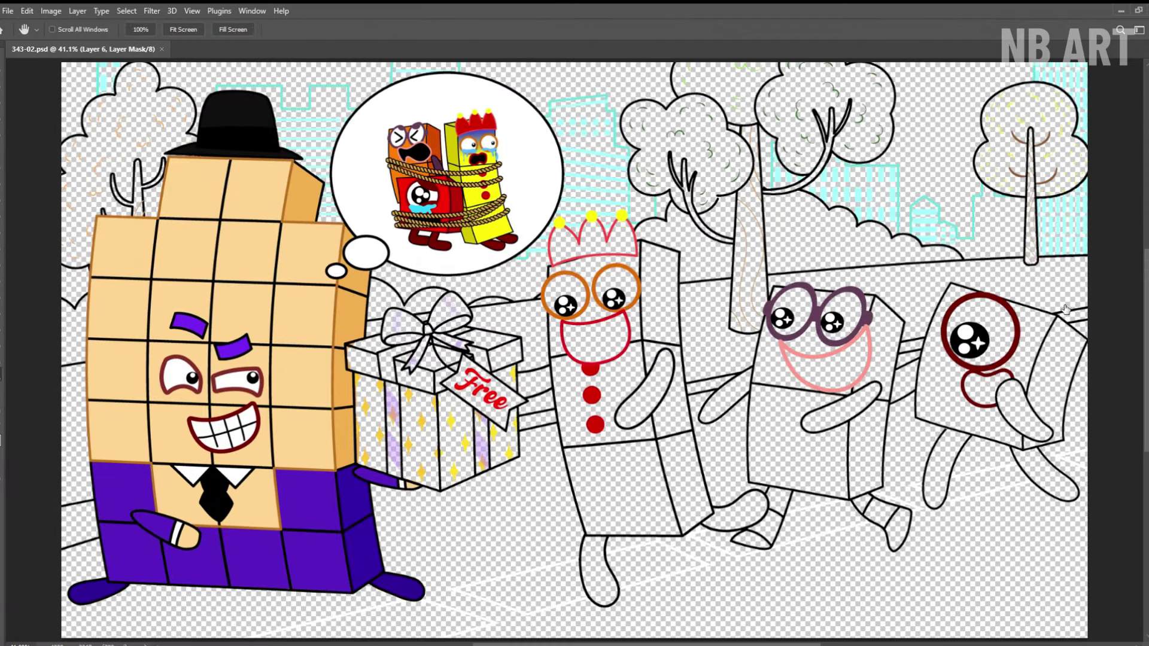
# - Paint the body of the gift box pink behind the yellow stars
pyautogui.press('b')
pyautogui.moveTo(383, 419)
pyautogui.mouseDown()
pyautogui.moveTo(467, 436)
pyautogui.moveTo(509, 419)
pyautogui.mouseUp()
pyautogui.scroll(4, 428, 398)
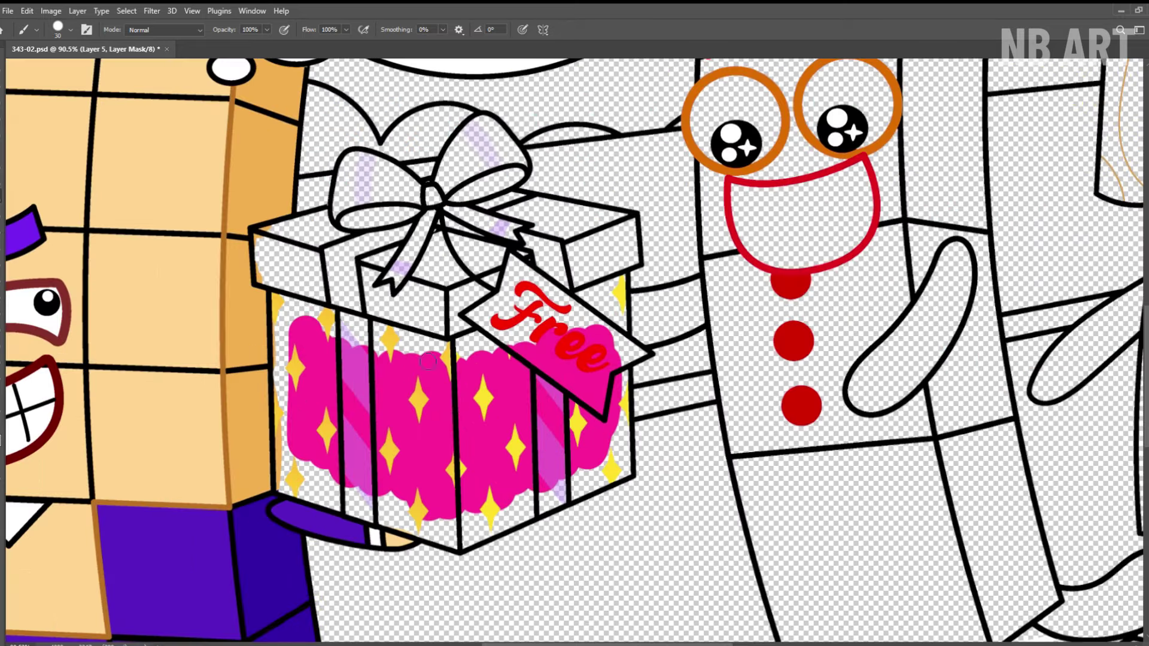
pyautogui.moveTo(428, 361)
pyautogui.mouseDown()
pyautogui.moveTo(362, 363)
pyautogui.moveTo(311, 312)
pyautogui.moveTo(300, 344)
pyautogui.mouseUp()
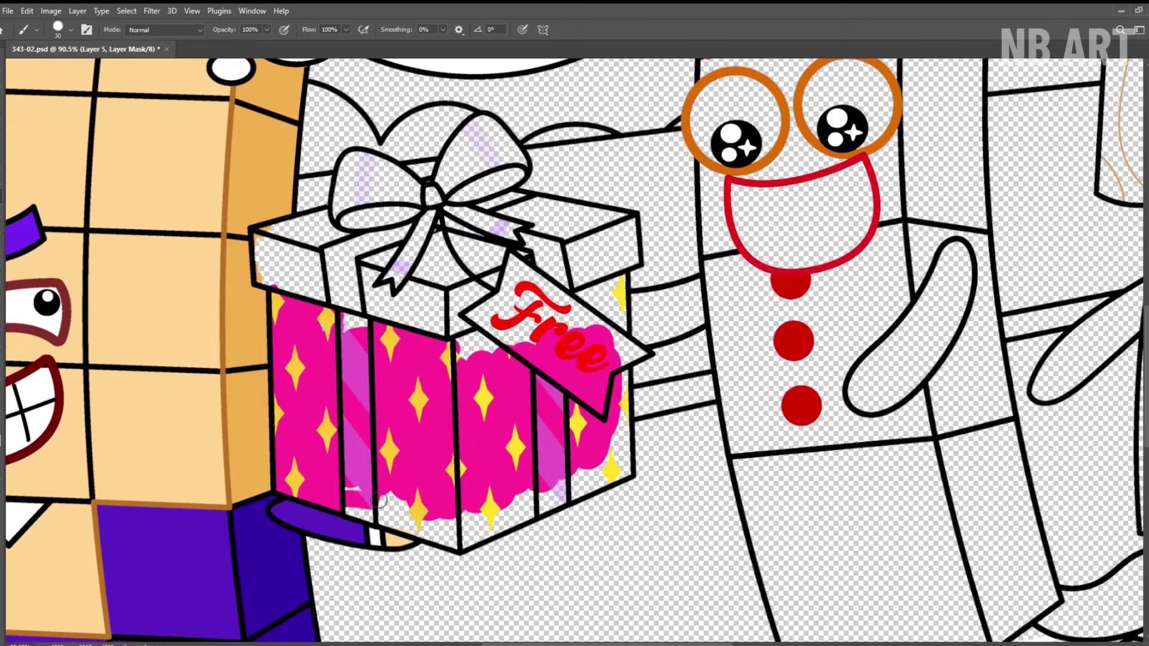
pyautogui.moveTo(379, 501)
pyautogui.mouseDown()
pyautogui.moveTo(447, 548)
pyautogui.moveTo(471, 548)
pyautogui.moveTo(524, 500)
pyautogui.mouseUp()
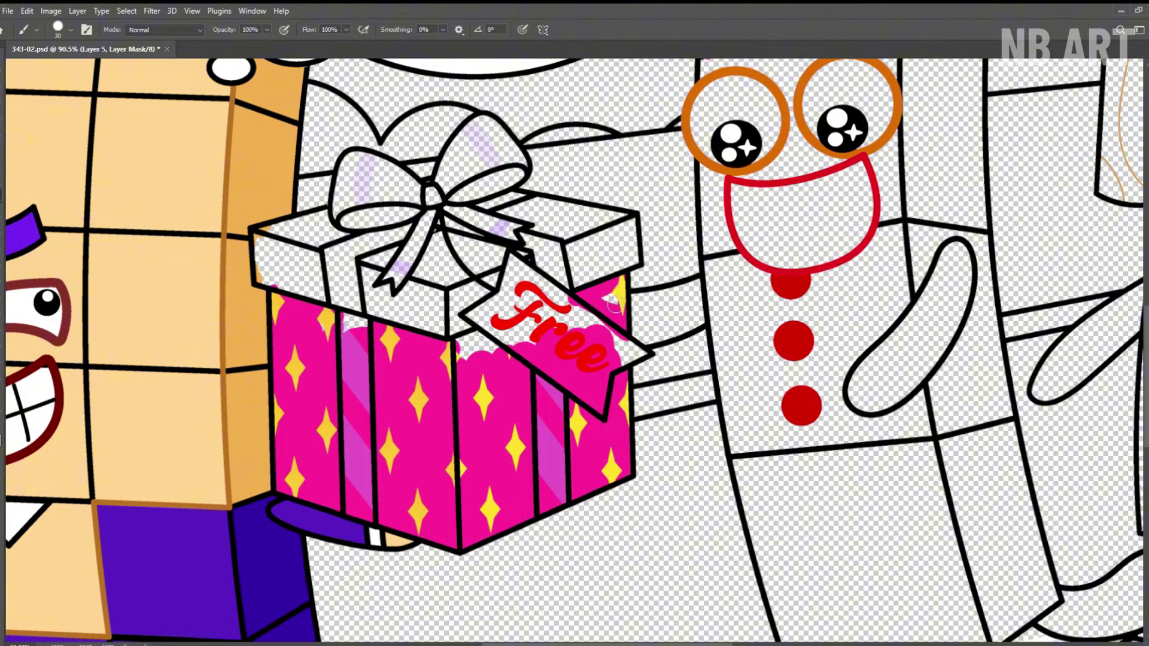
# - Paint the gift box lid yellow and the bow with its ribbon tails purple
pyautogui.scroll(2, 803, 336)
pyautogui.moveTo(281, 257)
pyautogui.mouseDown()
pyautogui.moveTo(281, 359)
pyautogui.moveTo(395, 270)
pyautogui.moveTo(508, 395)
pyautogui.moveTo(518, 286)
pyautogui.moveTo(587, 240)
pyautogui.moveTo(623, 335)
pyautogui.moveTo(683, 287)
pyautogui.mouseUp()
pyautogui.press('z')
pyautogui.scroll(2, 1025, 267)
pyautogui.press('b')
pyautogui.moveTo(413, 300)
pyautogui.mouseDown()
pyautogui.moveTo(293, 269)
pyautogui.moveTo(431, 317)
pyautogui.moveTo(562, 262)
pyautogui.moveTo(443, 281)
pyautogui.moveTo(377, 419)
pyautogui.moveTo(556, 359)
pyautogui.moveTo(611, 386)
pyautogui.mouseUp()
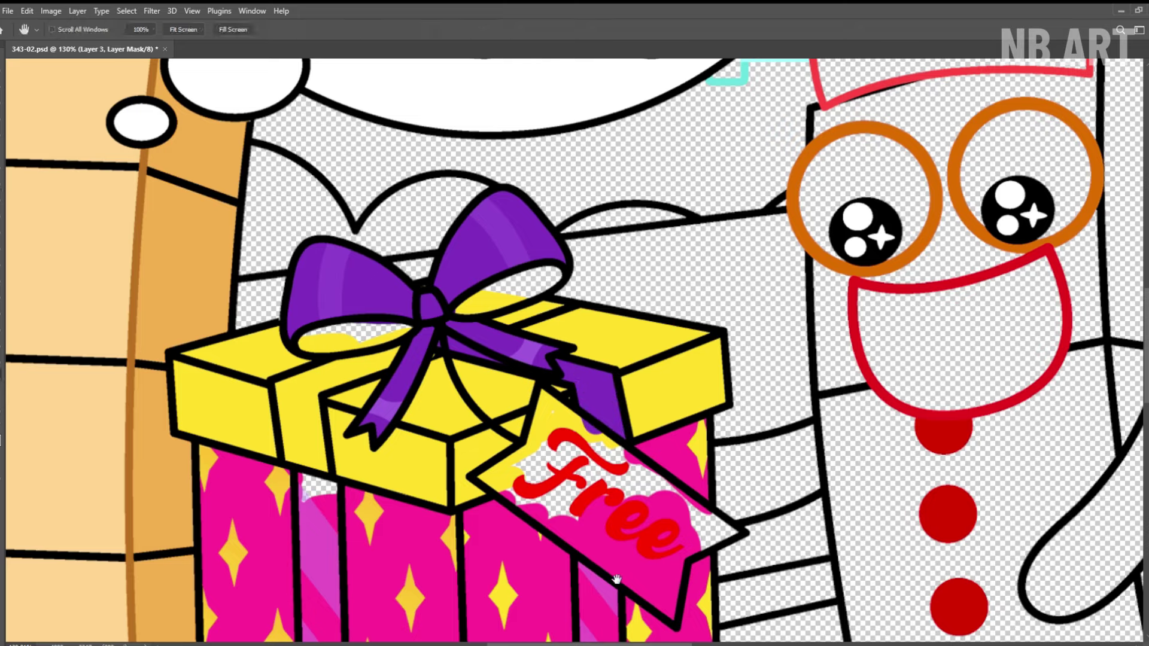
# - Shade the inside of the bow loops dark purple and paint the ribbon strips on the box body purple
pyautogui.moveTo(563, 269); pyautogui.dragTo(455, 326)
pyautogui.moveTo(332, 326); pyautogui.dragTo(413, 350)
pyautogui.moveTo(620, 644); pyautogui.dragTo(585, 263)
pyautogui.moveTo(566, 192)
pyautogui.mouseDown()
pyautogui.moveTo(586, 268)
pyautogui.moveTo(557, 204)
pyautogui.moveTo(627, 357)
pyautogui.mouseUp()
pyautogui.moveTo(371, 276); pyautogui.dragTo(362, 530)
# - Paint the ribbon strips across the lid purple and fill the "Free" tag with white
pyautogui.scroll(4, 391, 556)
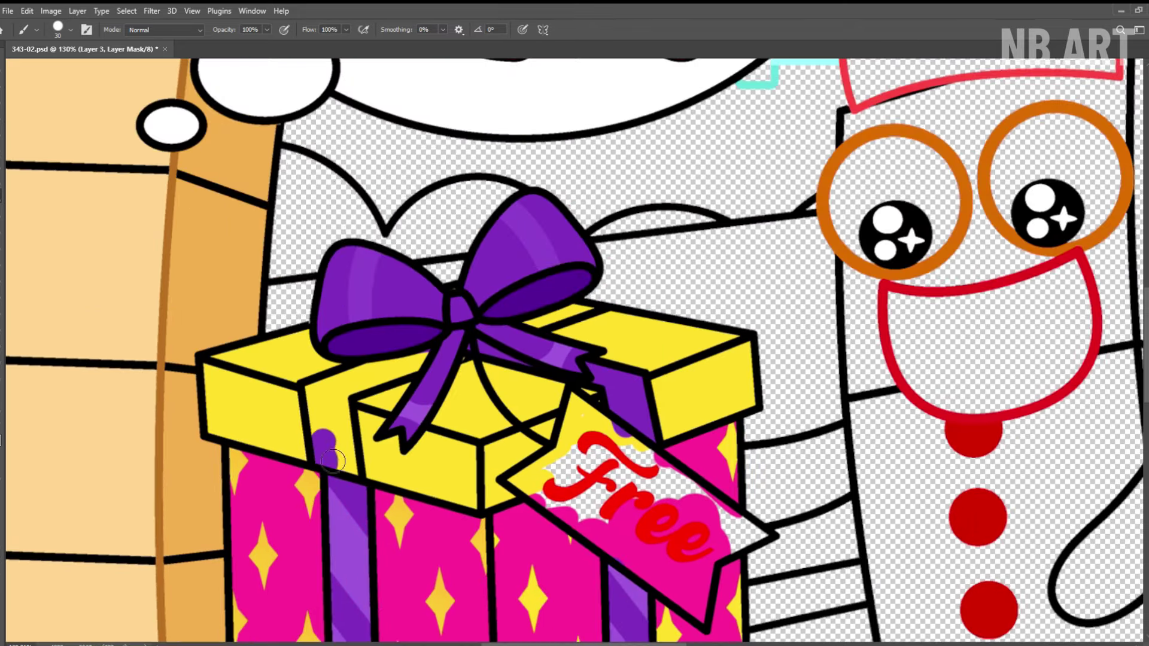
pyautogui.hotkey('alt', '[')
pyautogui.moveTo(419, 359); pyautogui.dragTo(317, 431)
pyautogui.moveTo(762, 444)
pyautogui.mouseDown()
pyautogui.moveTo(682, 407)
pyautogui.moveTo(652, 303)
pyautogui.moveTo(431, 359)
pyautogui.moveTo(628, 335)
pyautogui.moveTo(568, 407)
pyautogui.moveTo(598, 466)
pyautogui.mouseUp()
pyautogui.press('z')
pyautogui.moveTo(446, 349); pyautogui.dragTo(395, 364)
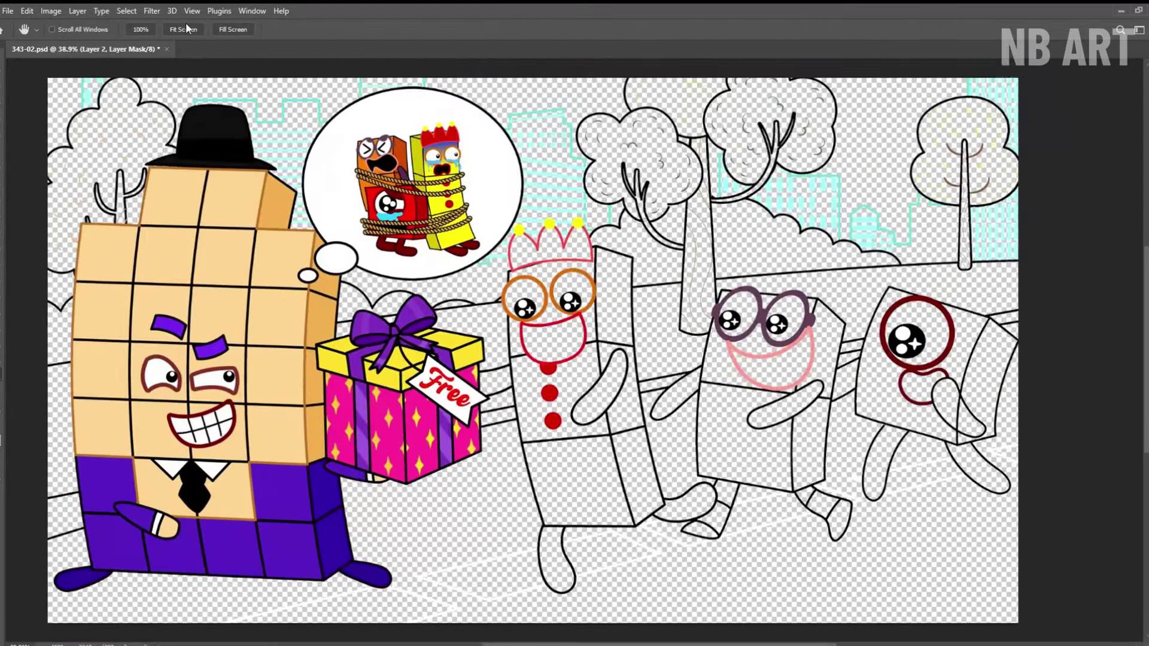
# - Paint the front face of the crowned character bright yellow out to its outlines
pyautogui.press('b')
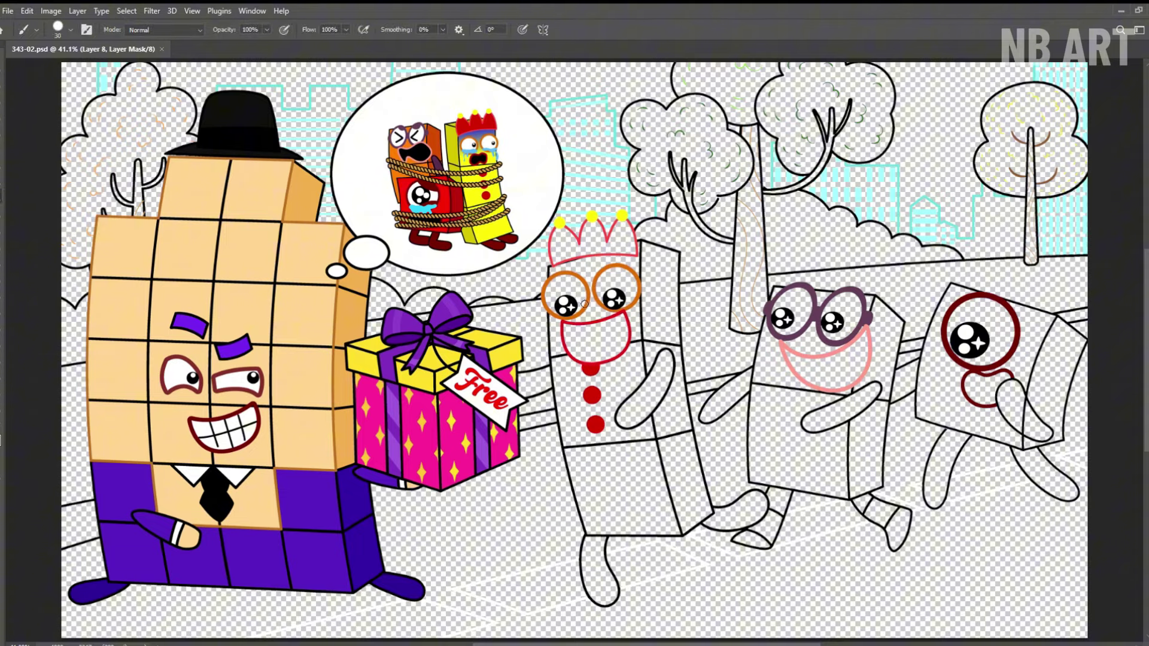
pyautogui.moveTo(560, 308)
pyautogui.mouseDown()
pyautogui.moveTo(604, 335)
pyautogui.moveTo(634, 431)
pyautogui.moveTo(593, 497)
pyautogui.moveTo(644, 515)
pyautogui.mouseUp()
pyautogui.press('z')
pyautogui.moveTo(636, 299); pyautogui.dragTo(644, 306)
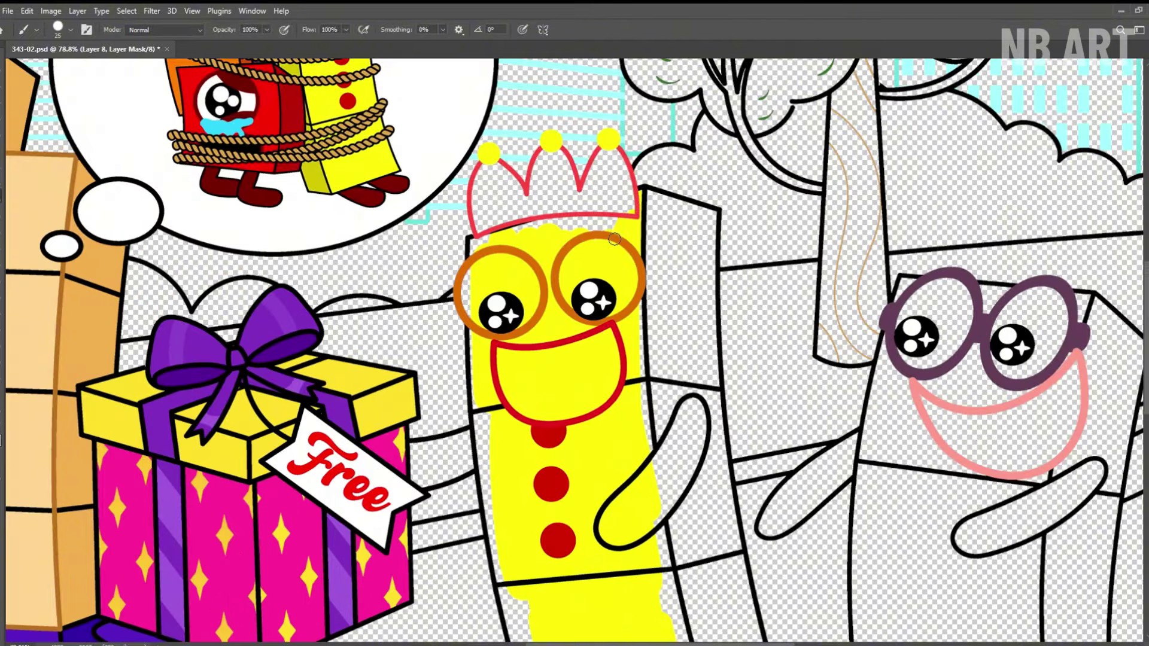
pyautogui.scroll(-3, 495, 242)
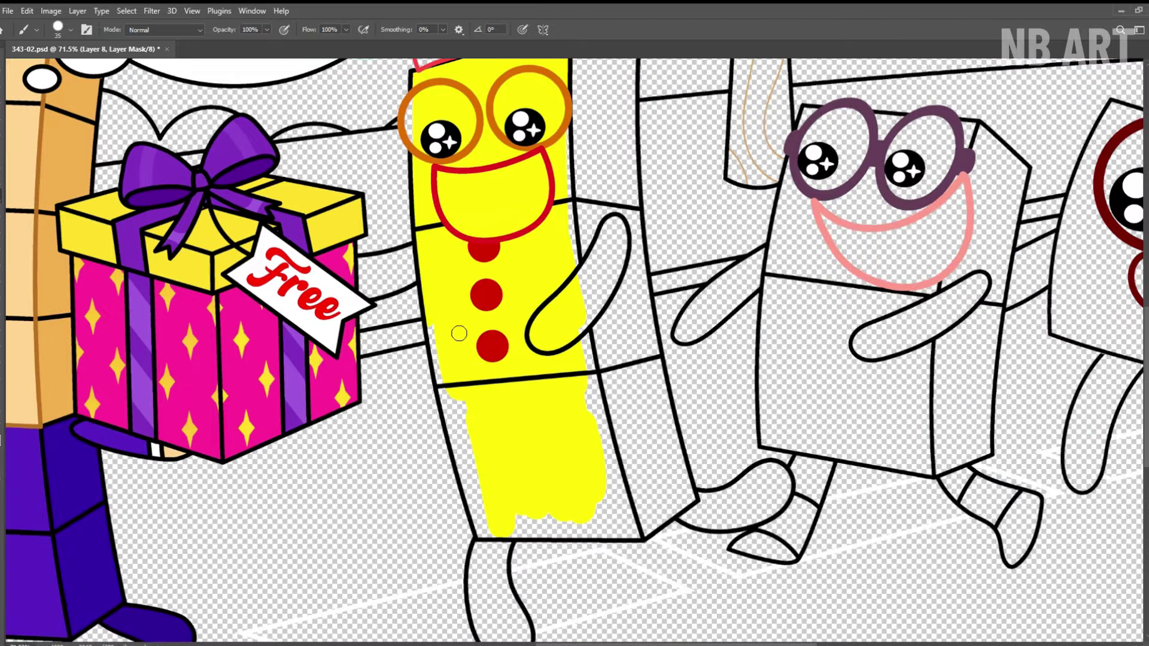
pyautogui.moveTo(605, 473); pyautogui.dragTo(611, 517)
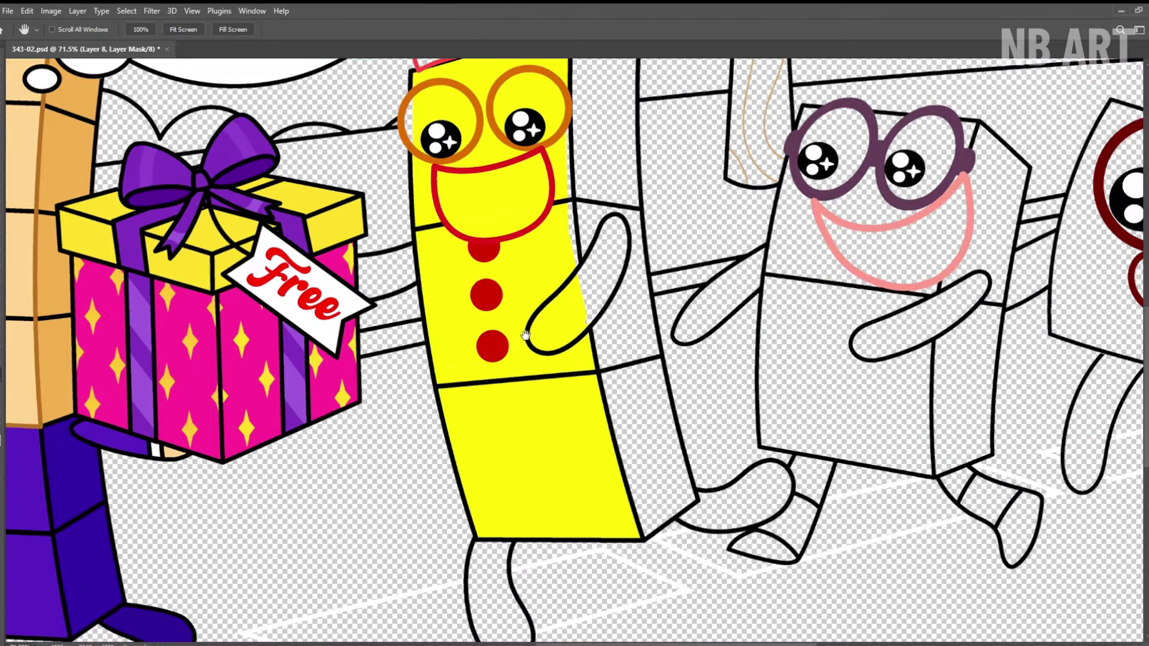
# - Paint the crowned character's mouth black, its eyes white and its crown red
pyautogui.moveTo(610, 323); pyautogui.dragTo(619, 509)
pyautogui.scroll(1, 456, 298)
pyautogui.moveTo(439, 326)
pyautogui.mouseDown()
pyautogui.moveTo(457, 298)
pyautogui.moveTo(484, 326)
pyautogui.moveTo(605, 302)
pyautogui.moveTo(470, 385)
pyautogui.moveTo(563, 458)
pyautogui.moveTo(515, 428)
pyautogui.moveTo(577, 389)
pyautogui.mouseUp()
pyautogui.moveTo(590, 239); pyautogui.dragTo(557, 335)
pyautogui.moveTo(422, 291)
pyautogui.mouseDown()
pyautogui.moveTo(578, 339)
pyautogui.moveTo(502, 281)
pyautogui.moveTo(428, 300)
pyautogui.mouseUp()
pyautogui.hotkey('ctrl', '0')
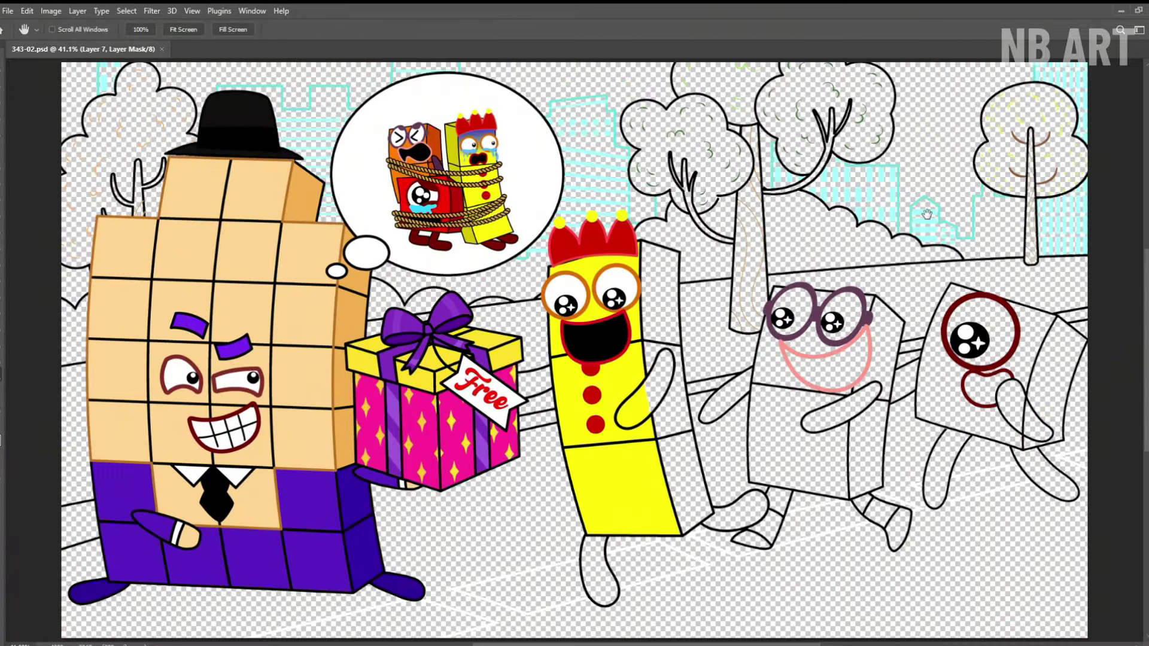
# - Fill both of the crowned character's arms with dark red
pyautogui.moveTo(668, 354); pyautogui.dragTo(654, 398)
pyautogui.scroll(3, 663, 350)
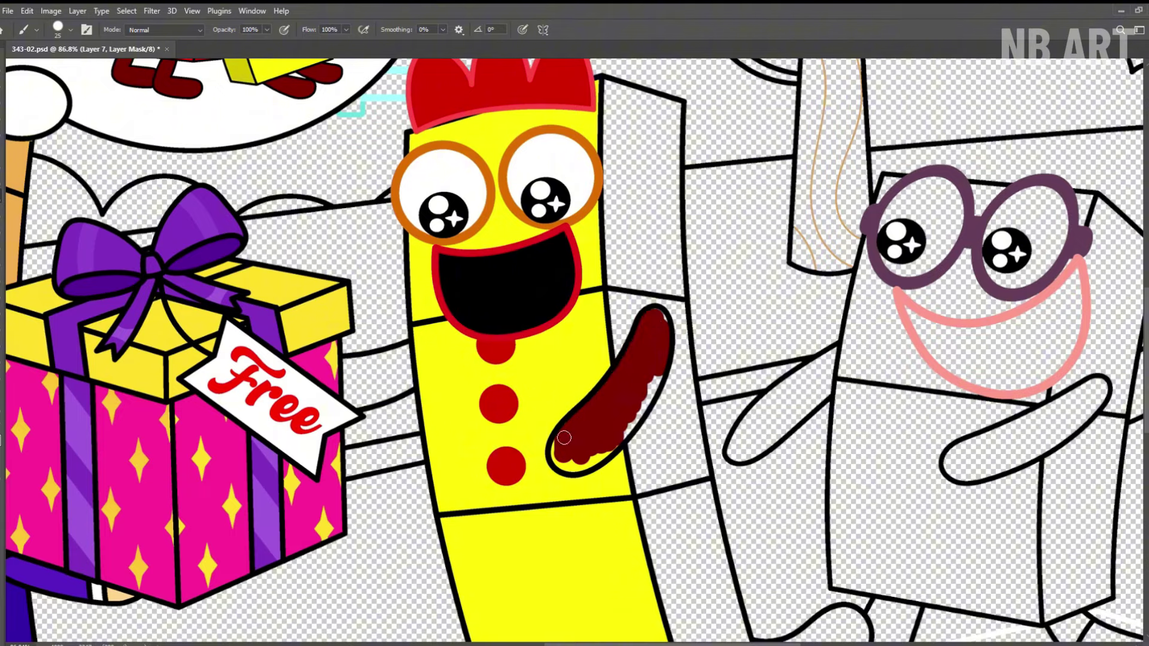
pyautogui.scroll(1, 670, 357)
pyautogui.moveTo(493, 366); pyautogui.dragTo(455, 350)
# - Fill both of the crowned character's legs with dark red
pyautogui.moveTo(745, 561); pyautogui.dragTo(526, 189)
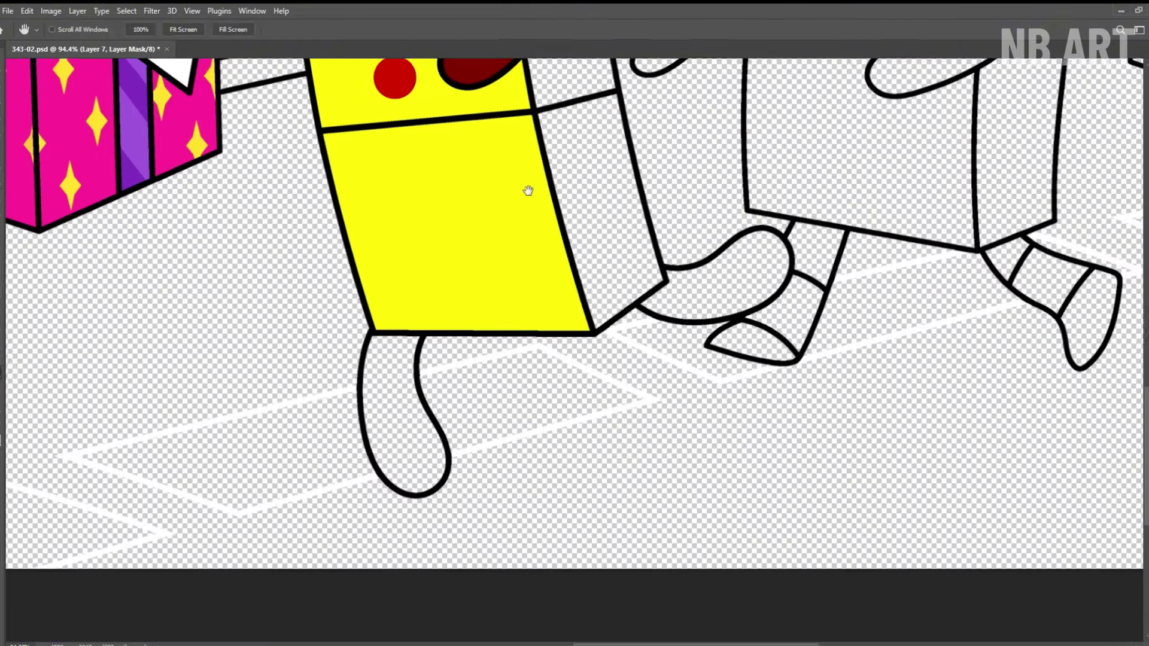
pyautogui.moveTo(647, 281)
pyautogui.mouseDown()
pyautogui.moveTo(664, 299)
pyautogui.moveTo(772, 251)
pyautogui.moveTo(744, 300)
pyautogui.mouseUp()
pyautogui.moveTo(368, 342)
pyautogui.mouseDown()
pyautogui.moveTo(392, 455)
pyautogui.moveTo(434, 446)
pyautogui.moveTo(407, 419)
pyautogui.mouseUp()
pyautogui.press('z')
pyautogui.moveTo(418, 468); pyautogui.dragTo(386, 473)
# - Shade the side face of the crowned character dark yellow and save the document
pyautogui.press('b')
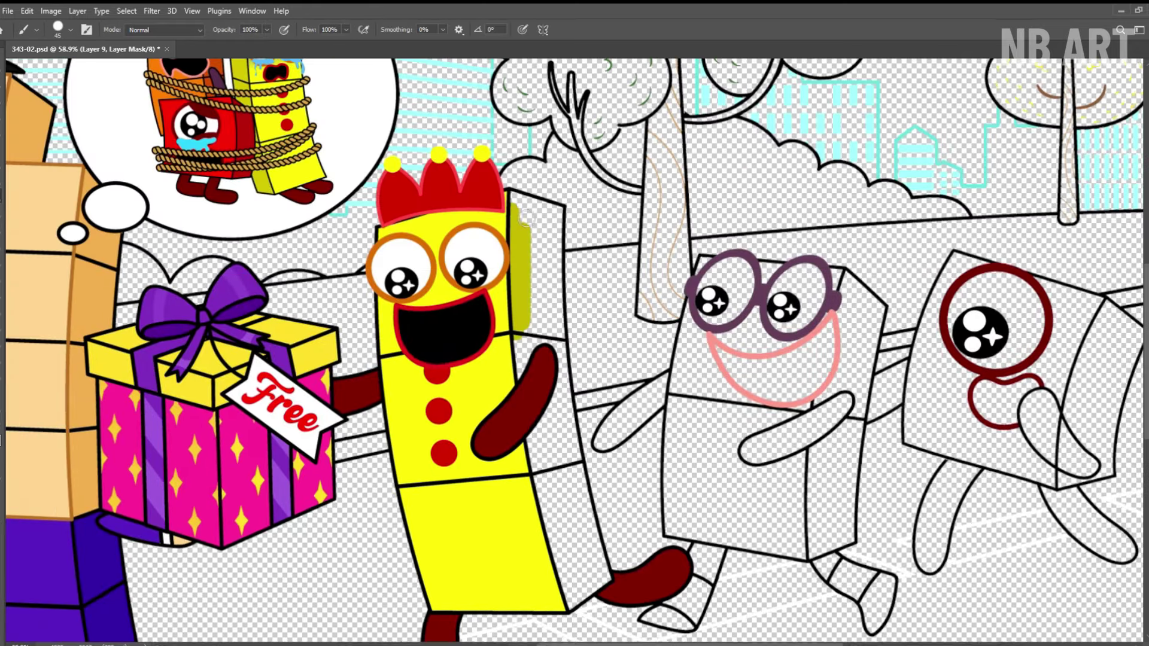
pyautogui.moveTo(527, 215); pyautogui.dragTo(564, 577)
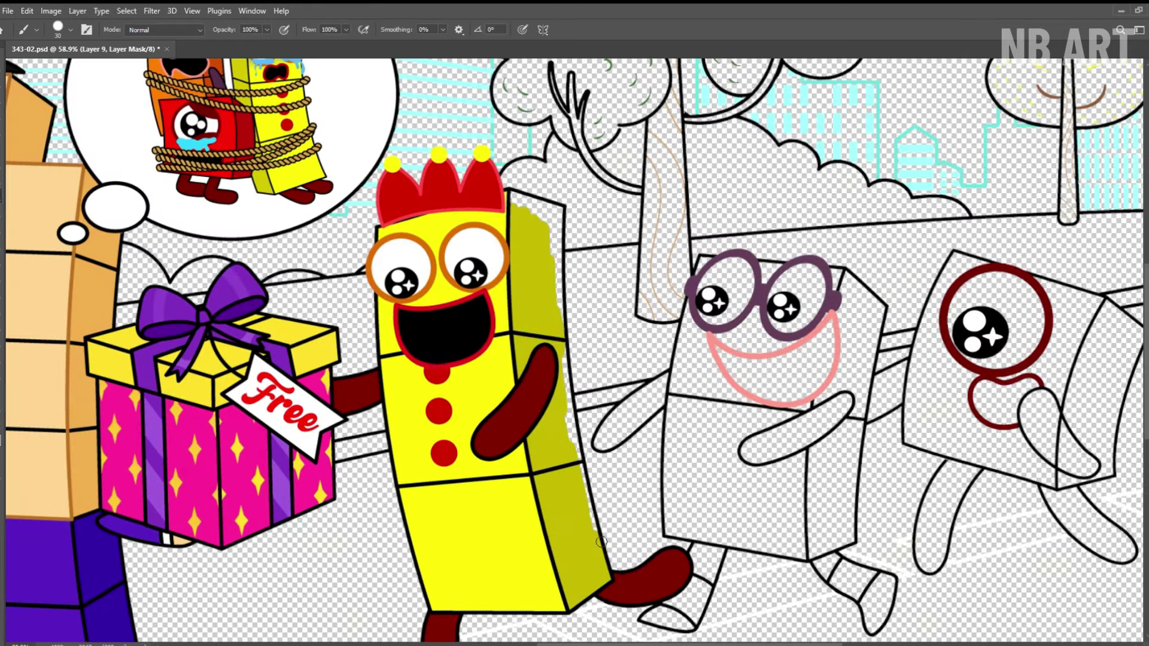
pyautogui.hotkey('ctrl', 's')
pyautogui.press('h')
pyautogui.hotkey('ctrl', '0')
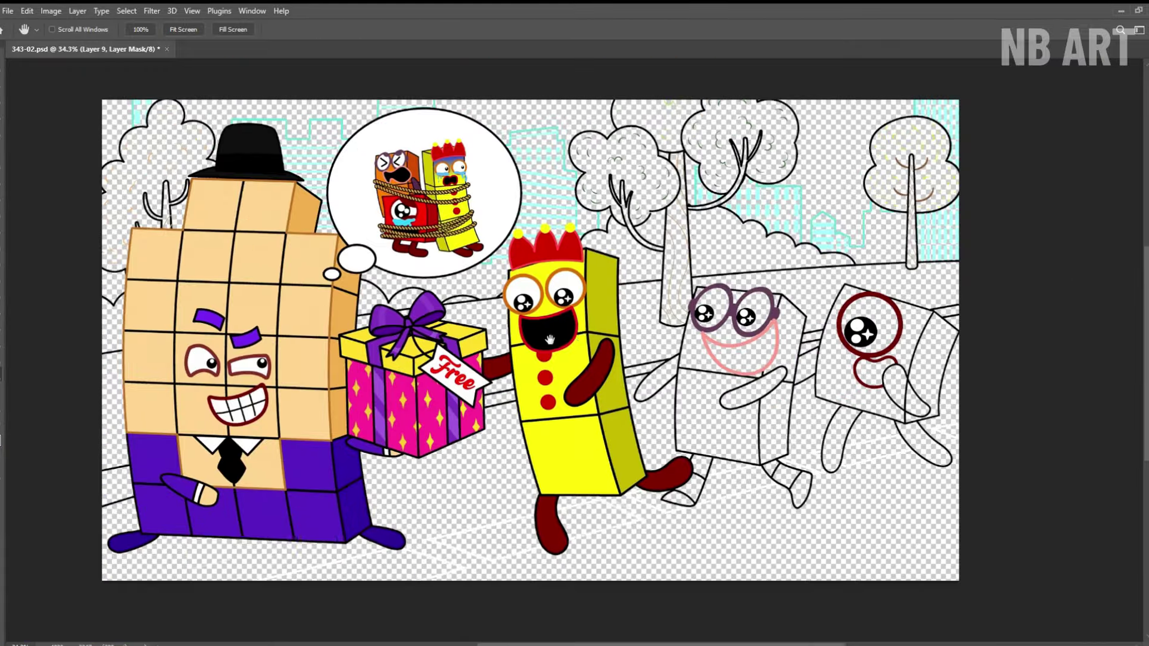
# - Fill the front face of the block character with glasses with orange
pyautogui.press('b')
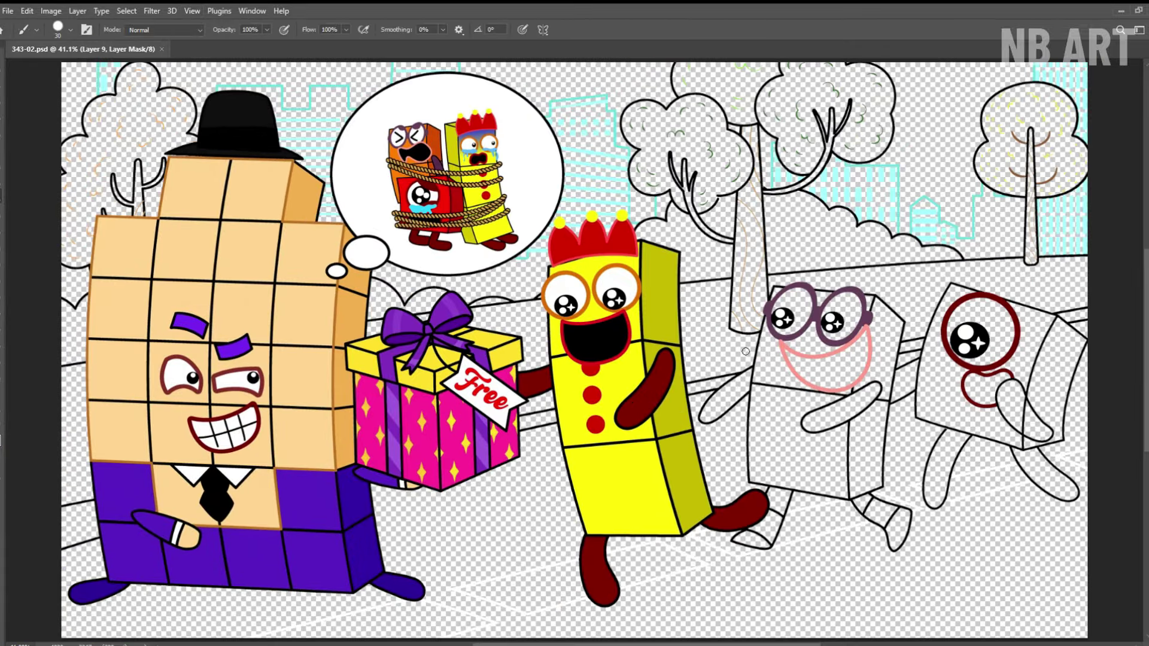
pyautogui.moveTo(778, 317)
pyautogui.mouseDown()
pyautogui.moveTo(832, 419)
pyautogui.moveTo(769, 443)
pyautogui.moveTo(838, 479)
pyautogui.mouseUp()
pyautogui.press('z')
pyautogui.moveTo(873, 414); pyautogui.dragTo(916, 413)
pyautogui.press('b')
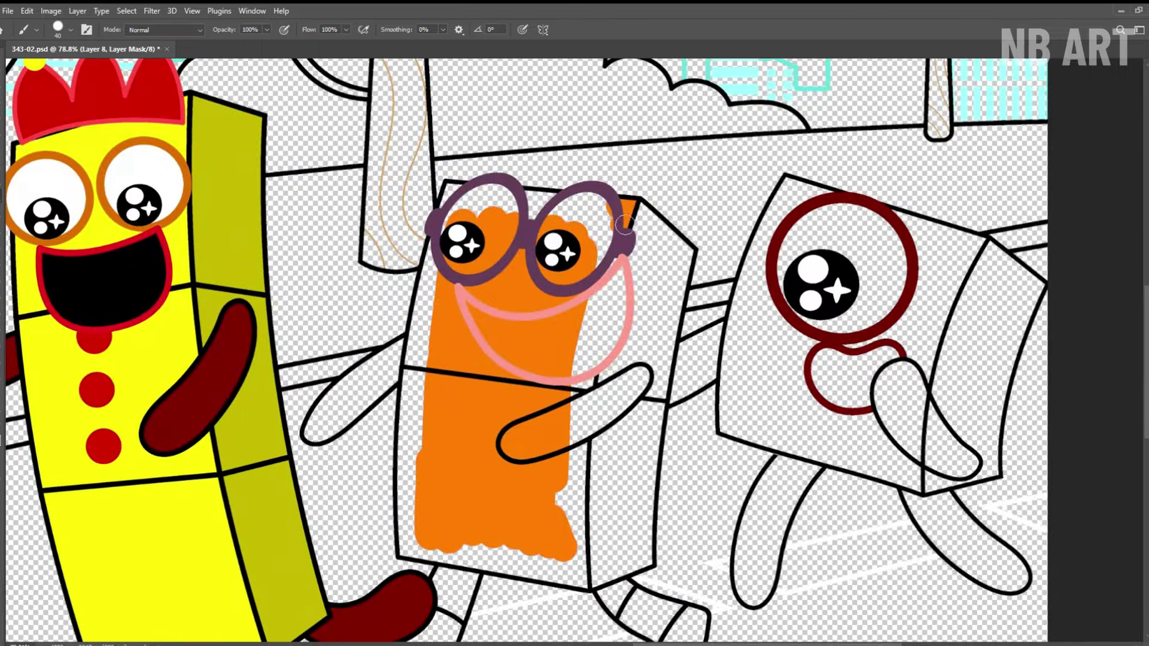
pyautogui.moveTo(479, 212)
pyautogui.mouseDown()
pyautogui.moveTo(419, 398)
pyautogui.moveTo(406, 525)
pyautogui.mouseUp()
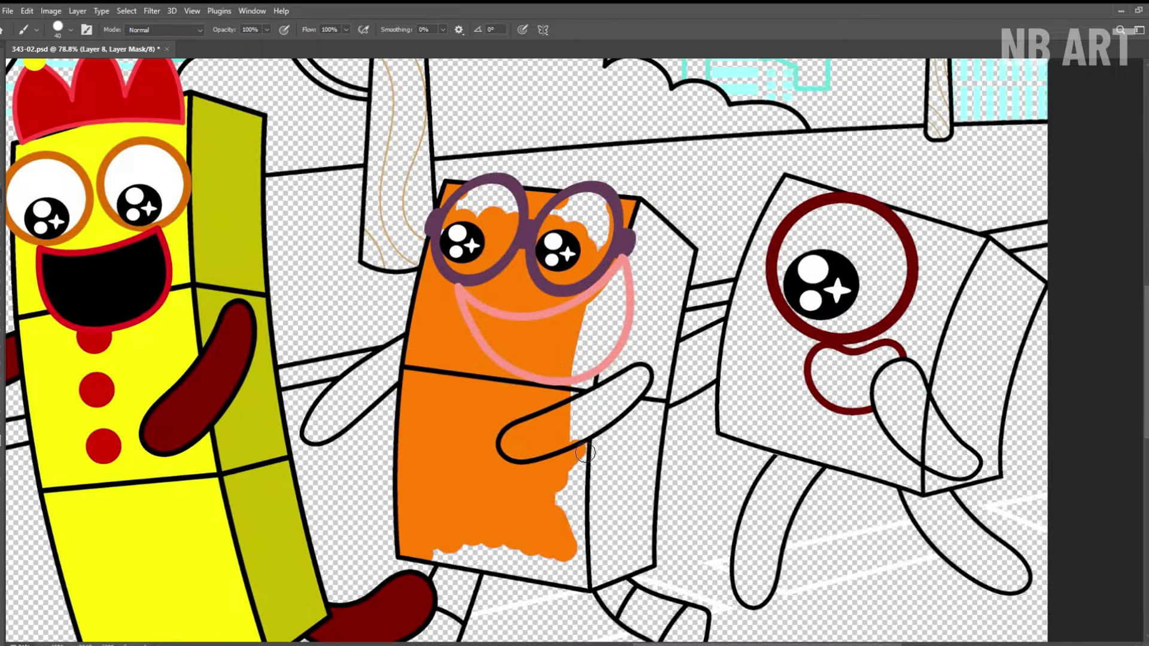
pyautogui.moveTo(584, 453); pyautogui.dragTo(437, 565)
pyautogui.scroll(-1, 629, 356)
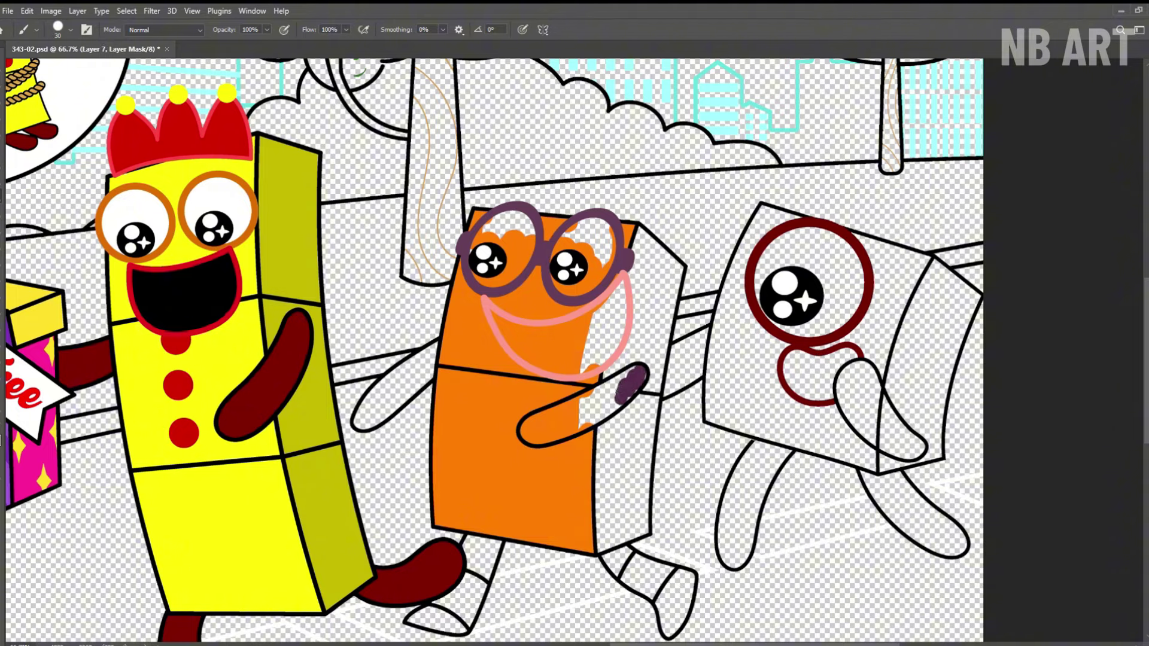
# - Fill both arms of the character with glasses with dark purple
pyautogui.scroll(2, 520, 418)
pyautogui.moveTo(491, 341)
pyautogui.mouseDown()
pyautogui.moveTo(371, 422)
pyautogui.moveTo(455, 389)
pyautogui.moveTo(431, 424)
pyautogui.mouseUp()
pyautogui.scroll(-3, 431, 424)
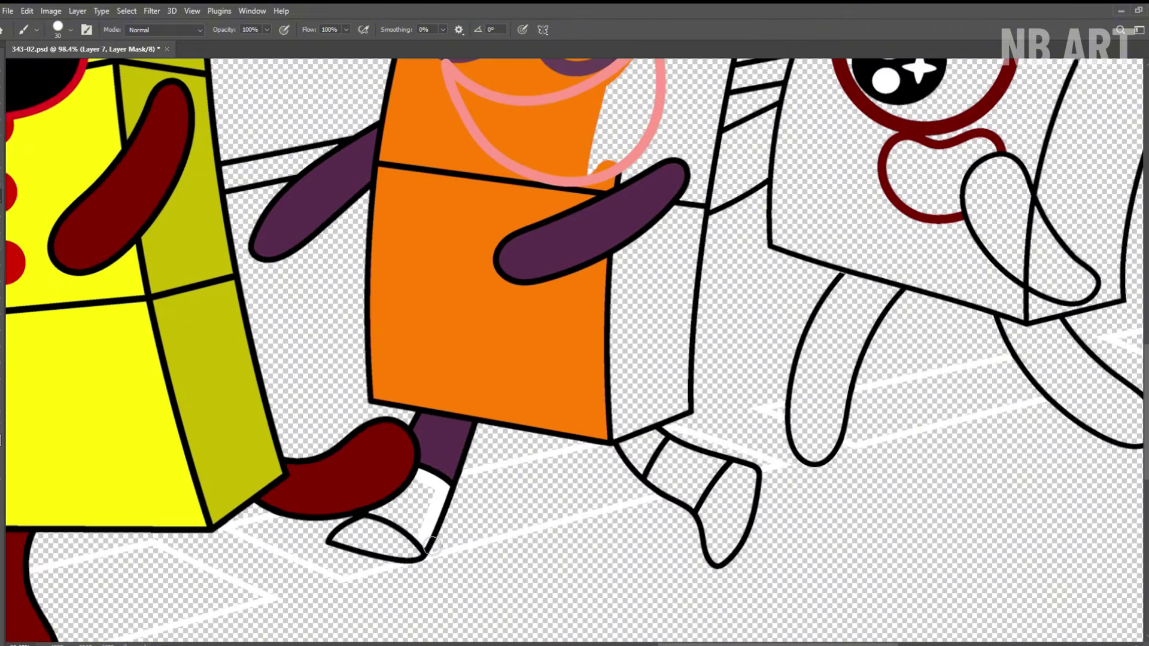
# - Paint the legs of the character with glasses dark purple, with white socks and orange shoes
pyautogui.moveTo(420, 565); pyautogui.dragTo(365, 541)
pyautogui.moveTo(623, 395); pyautogui.dragTo(509, 359)
pyautogui.moveTo(516, 398); pyautogui.dragTo(525, 414)
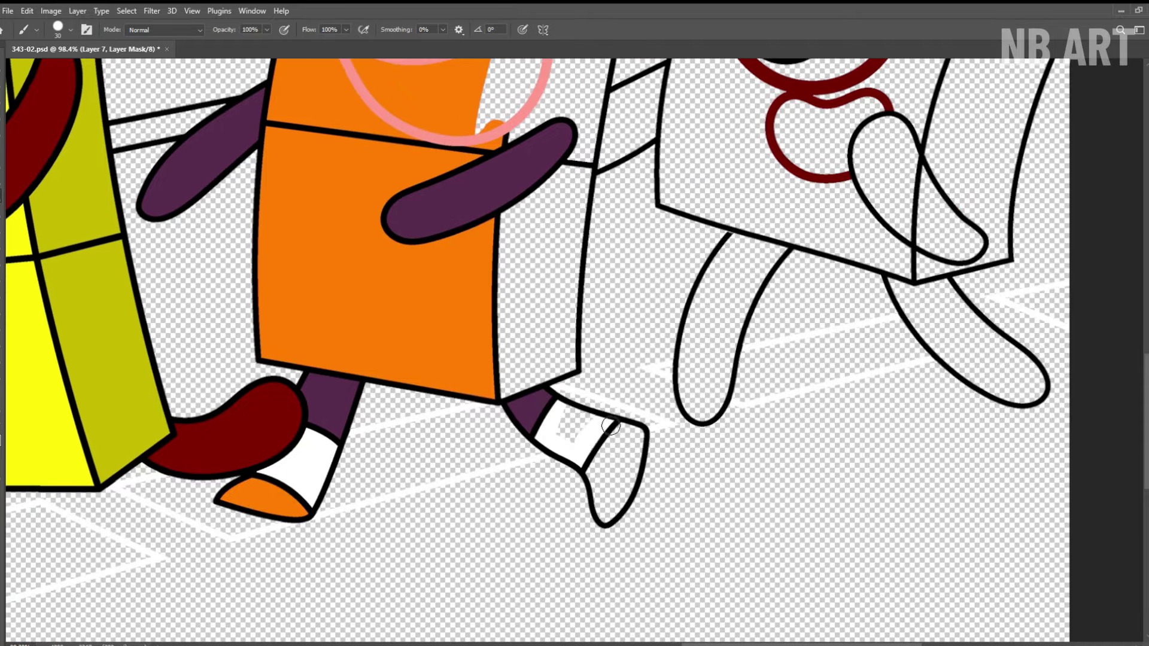
pyautogui.moveTo(597, 469); pyautogui.dragTo(616, 485)
# - Shade the side face of the character with glasses dark orange
pyautogui.press(']')
pyautogui.scroll(-1, 610, 419)
pyautogui.scroll(3, 610, 359)
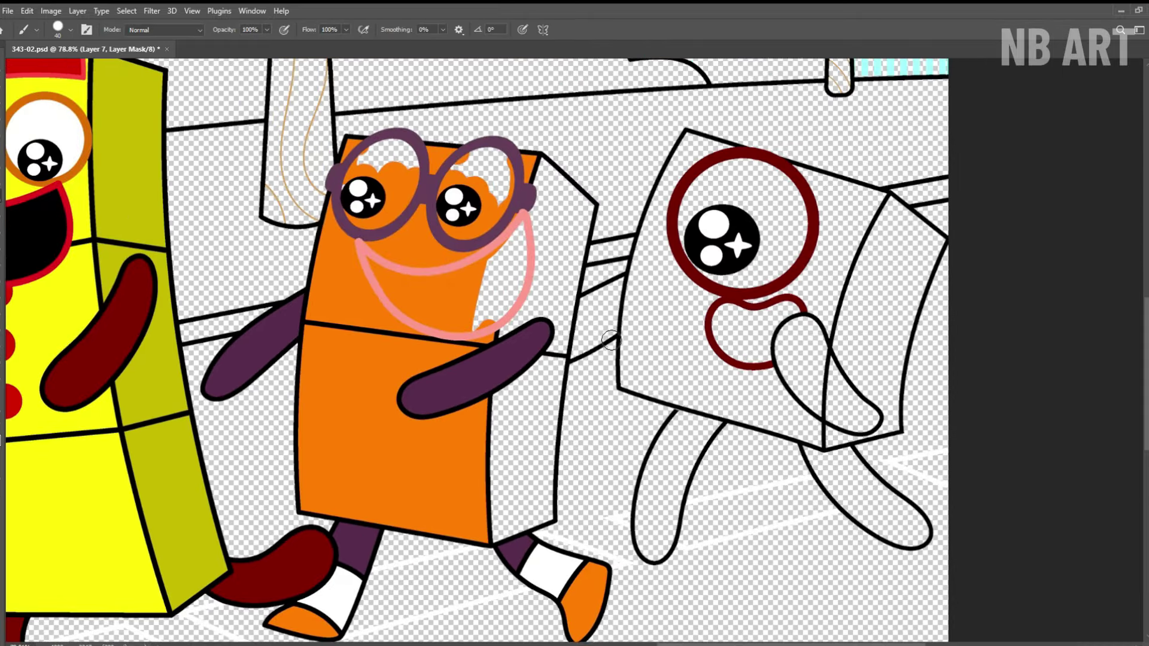
pyautogui.moveTo(509, 509)
pyautogui.mouseDown()
pyautogui.moveTo(501, 473)
pyautogui.moveTo(550, 332)
pyautogui.moveTo(545, 189)
pyautogui.mouseUp()
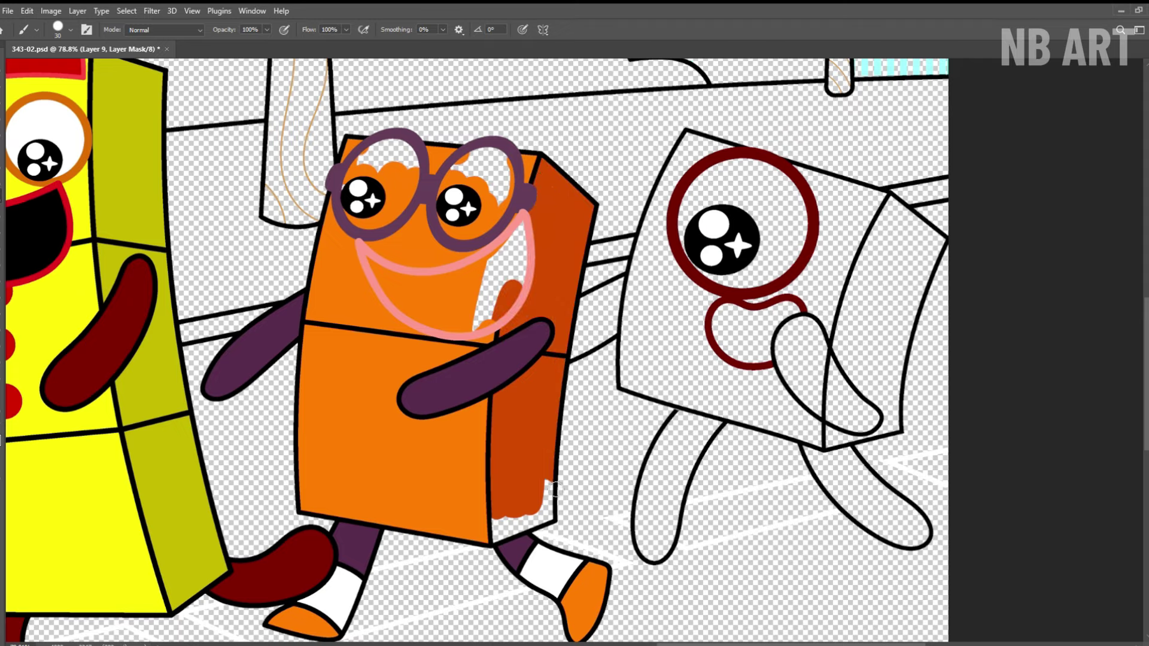
# - Paint the eyes of the character with glasses white and its mouth black
pyautogui.scroll(1, 542, 513)
pyautogui.moveTo(383, 203)
pyautogui.mouseDown()
pyautogui.moveTo(371, 281)
pyautogui.moveTo(419, 203)
pyautogui.mouseUp()
pyautogui.moveTo(463, 242)
pyautogui.mouseDown()
pyautogui.moveTo(509, 293)
pyautogui.moveTo(515, 216)
pyautogui.moveTo(575, 174)
pyautogui.mouseUp()
pyautogui.moveTo(449, 269)
pyautogui.mouseDown()
pyautogui.moveTo(599, 281)
pyautogui.moveTo(621, 262)
pyautogui.moveTo(557, 335)
pyautogui.mouseUp()
pyautogui.press('h')
pyautogui.click(183, 30)
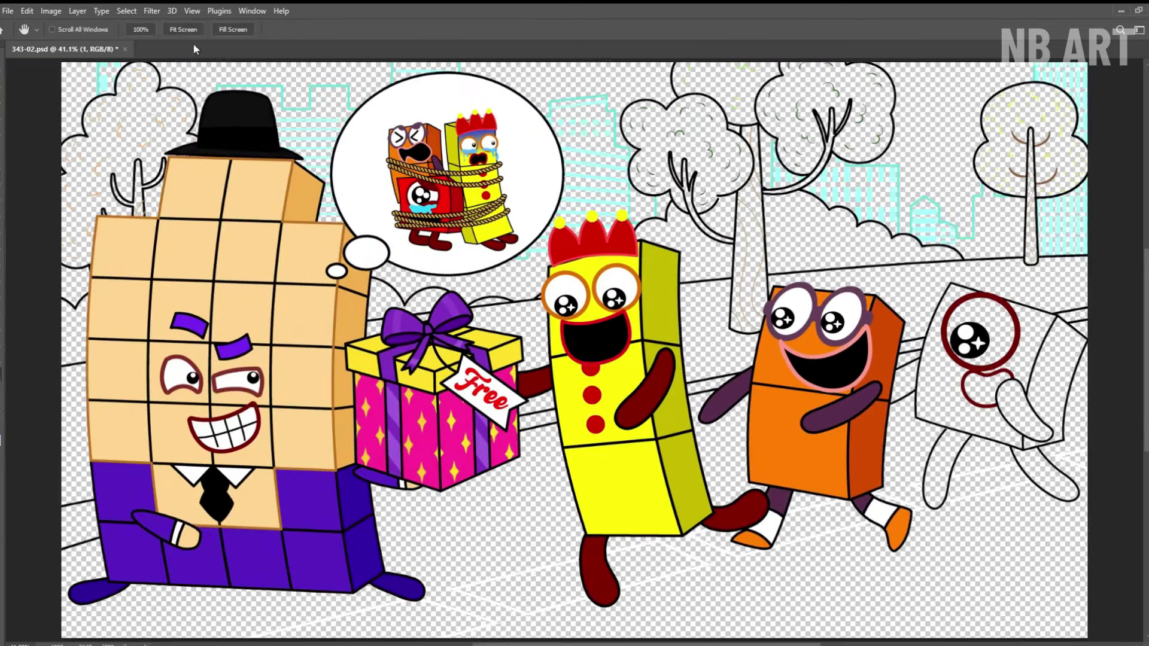
# - Fill the front face of the one-eyed block character with red
pyautogui.press('b')
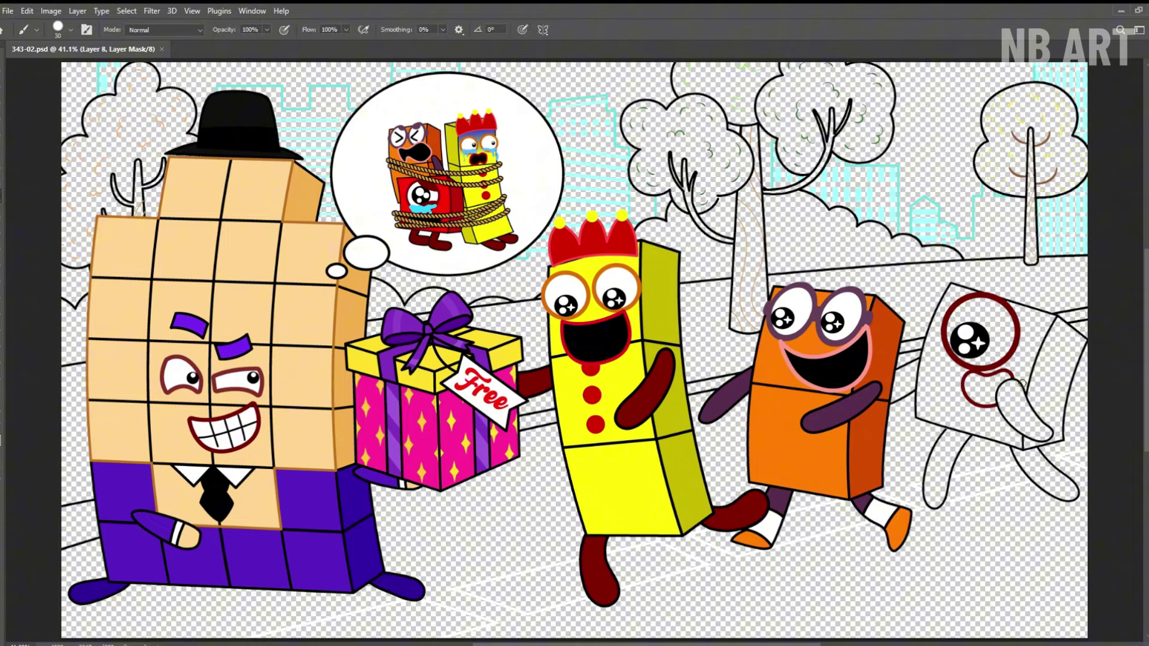
pyautogui.moveTo(985, 364)
pyautogui.mouseDown()
pyautogui.moveTo(975, 419)
pyautogui.moveTo(934, 371)
pyautogui.mouseUp()
pyautogui.scroll(3, 934, 371)
pyautogui.moveTo(766, 235)
pyautogui.mouseDown()
pyautogui.moveTo(727, 228)
pyautogui.moveTo(733, 302)
pyautogui.moveTo(689, 497)
pyautogui.mouseUp()
pyautogui.moveTo(524, 479)
pyautogui.mouseDown()
pyautogui.moveTo(508, 455)
pyautogui.moveTo(497, 258)
pyautogui.moveTo(566, 183)
pyautogui.mouseUp()
# - Paint the one-eyed character's mouth black and its eye white on the layer below, and save the document
pyautogui.hotkey('alt', '[')
pyautogui.moveTo(535, 257)
pyautogui.mouseDown()
pyautogui.moveTo(601, 194)
pyautogui.moveTo(658, 335)
pyautogui.moveTo(659, 240)
pyautogui.moveTo(547, 296)
pyautogui.mouseUp()
pyautogui.hotkey('ctrl', '-')
pyautogui.moveTo(601, 254)
pyautogui.mouseDown()
pyautogui.moveTo(554, 277)
pyautogui.moveTo(562, 272)
pyautogui.mouseUp()
pyautogui.press('h')
pyautogui.moveTo(563, 273); pyautogui.dragTo(551, 237)
pyautogui.click(189, 32)
pyautogui.hotkey('ctrl', 's')
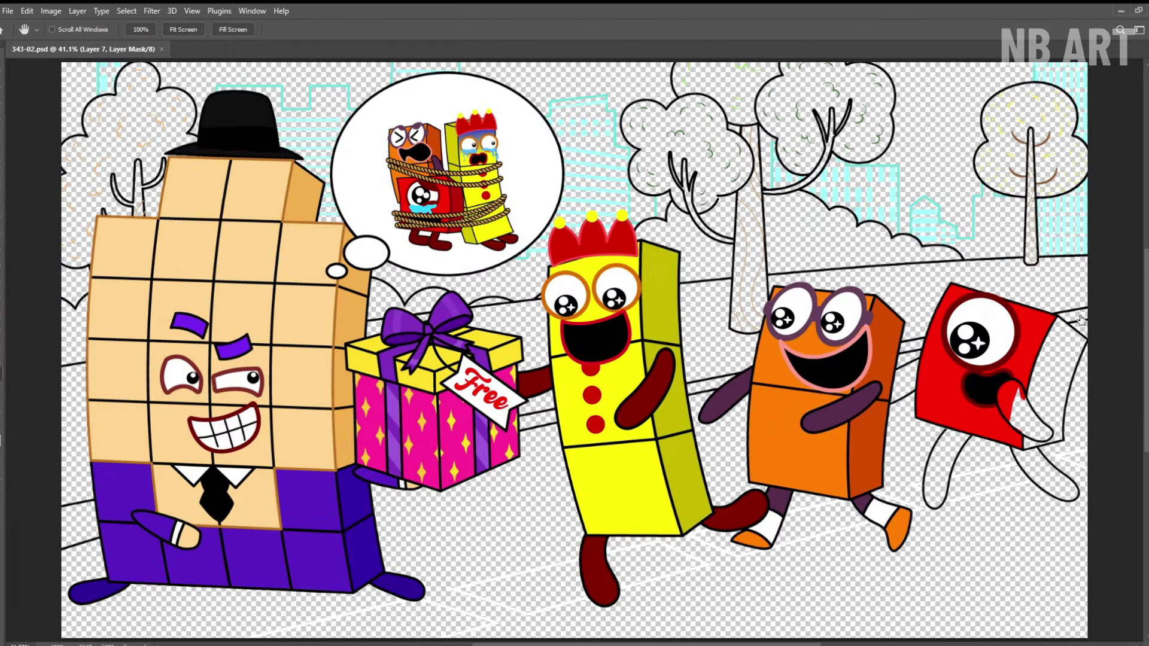
# - Fill both of the one-eyed character's arms with dark red
pyautogui.press('b')
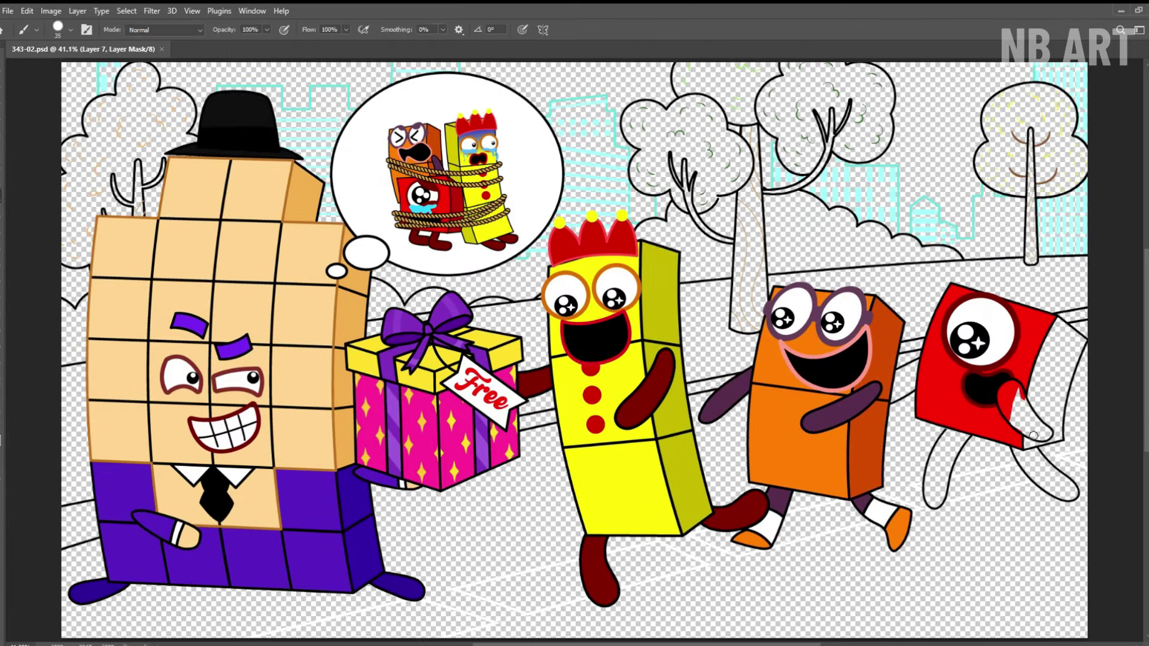
pyautogui.press('[')
pyautogui.scroll(4, 1020, 418)
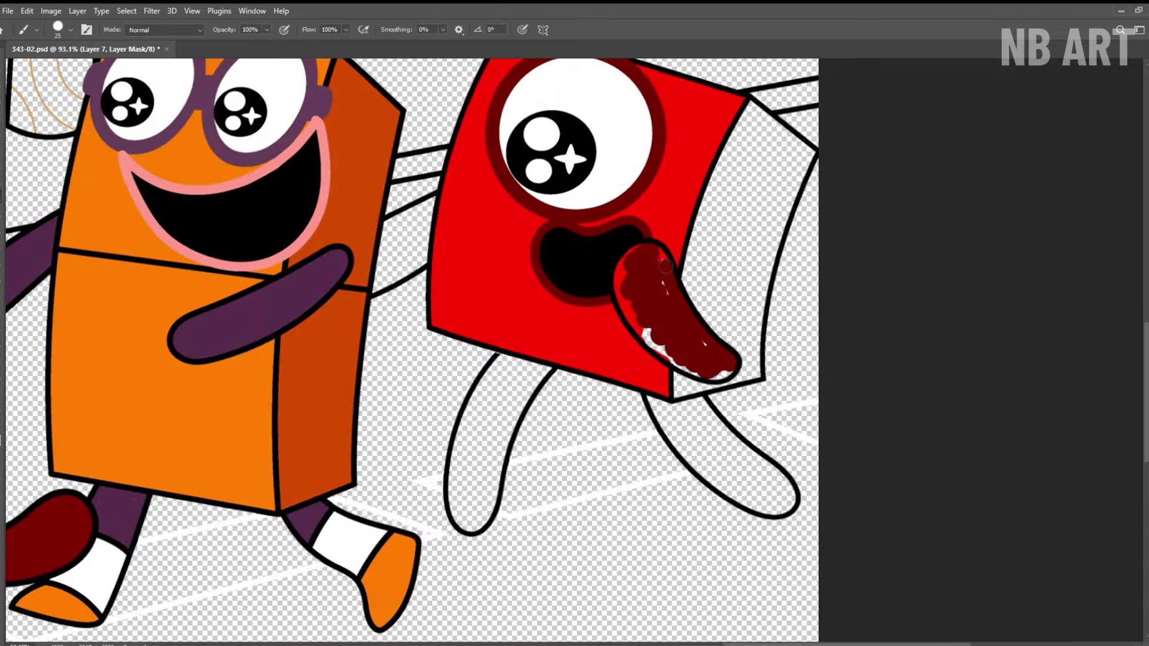
pyautogui.moveTo(636, 290); pyautogui.dragTo(735, 291)
pyautogui.moveTo(514, 227)
pyautogui.mouseDown()
pyautogui.moveTo(461, 281)
pyautogui.moveTo(455, 309)
pyautogui.mouseUp()
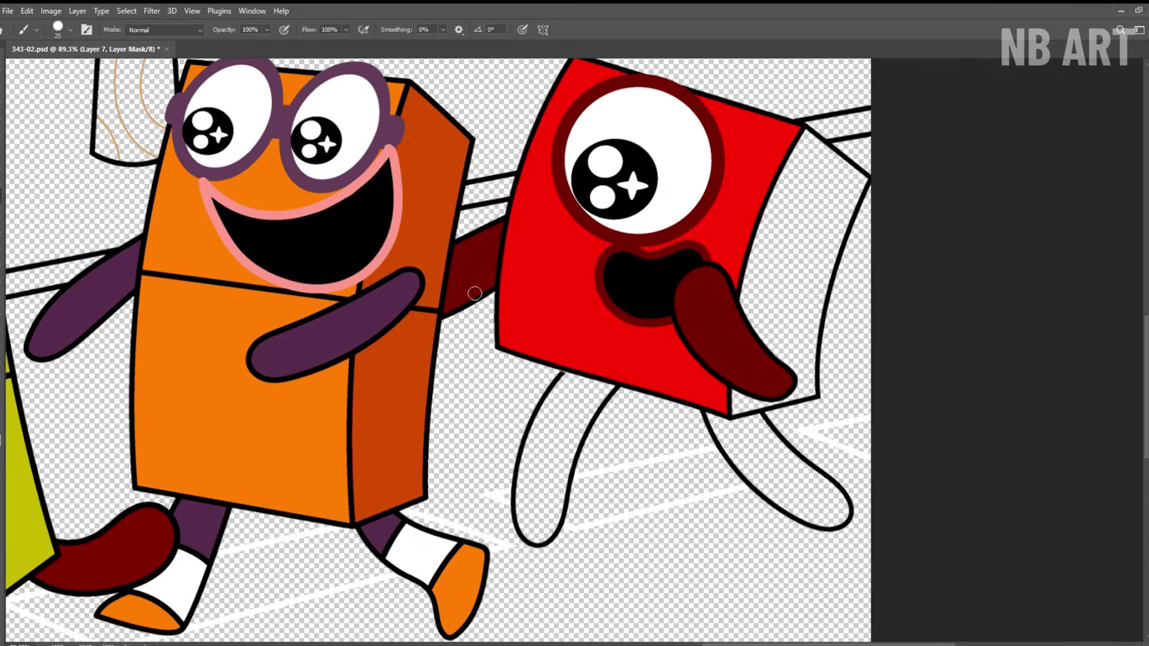
# - Fill both of the one-eyed character's legs with dark red
pyautogui.moveTo(601, 358); pyautogui.dragTo(491, 280)
pyautogui.moveTo(491, 281); pyautogui.dragTo(456, 334)
pyautogui.moveTo(482, 394)
pyautogui.mouseDown()
pyautogui.moveTo(509, 290)
pyautogui.moveTo(461, 431)
pyautogui.mouseUp()
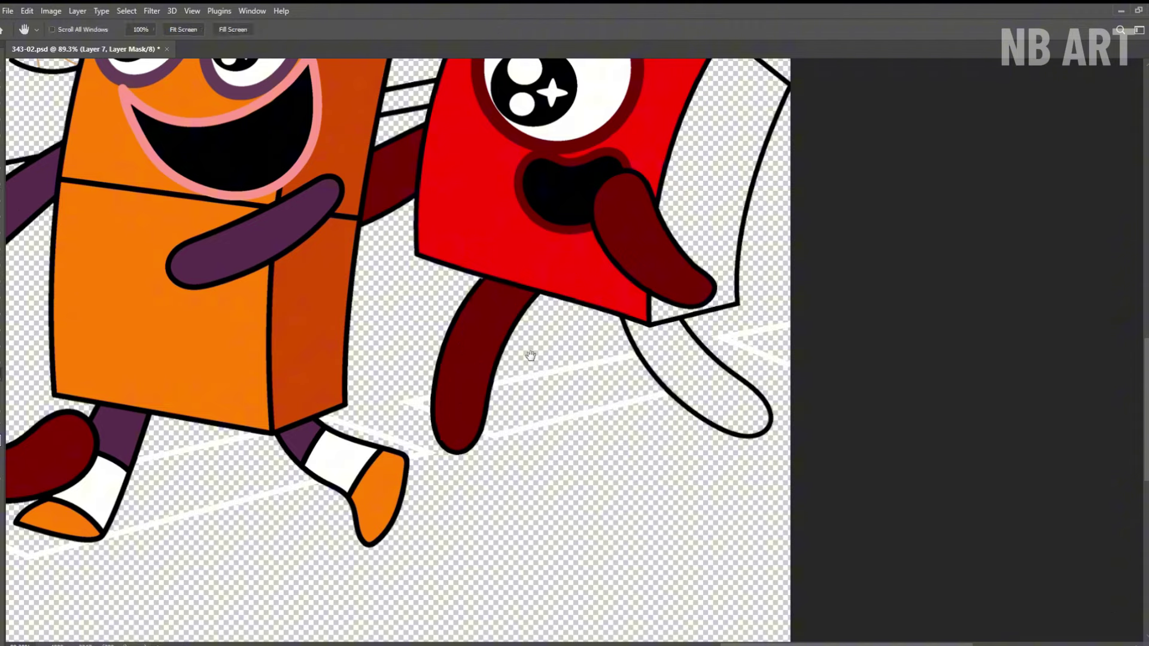
pyautogui.moveTo(628, 326)
pyautogui.mouseDown()
pyautogui.moveTo(526, 348)
pyautogui.moveTo(605, 385)
pyautogui.mouseUp()
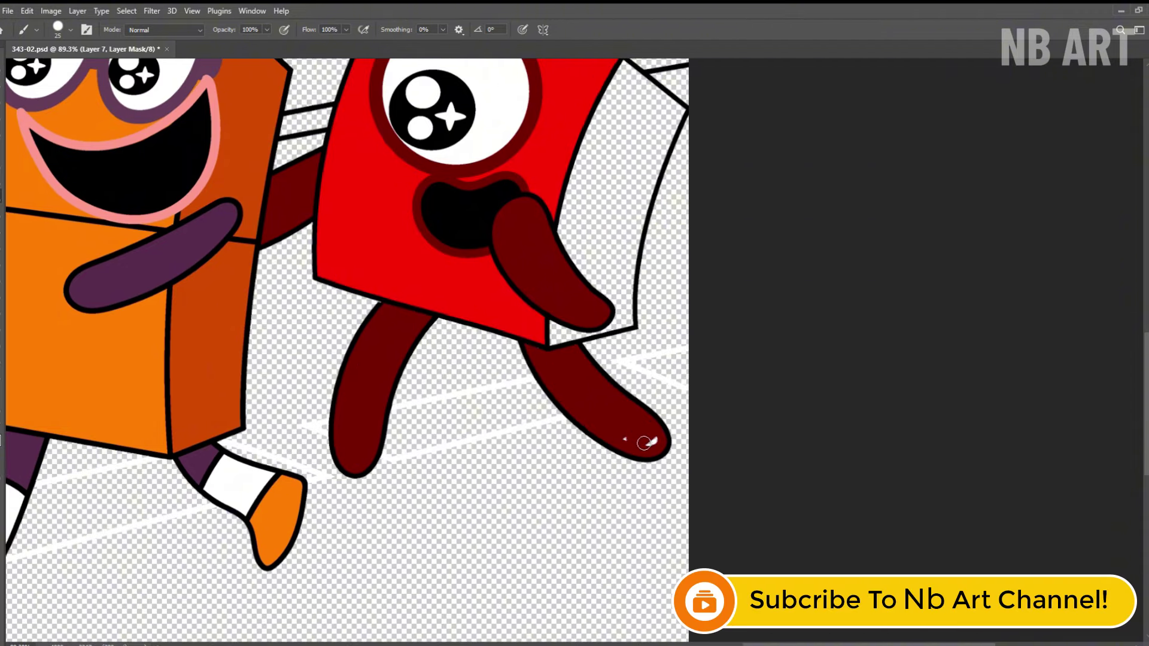
# - Shade the side face of the one-eyed red character a darker red
pyautogui.moveTo(564, 288); pyautogui.dragTo(540, 390)
pyautogui.moveTo(610, 185)
pyautogui.mouseDown()
pyautogui.moveTo(554, 299)
pyautogui.moveTo(596, 419)
pyautogui.mouseUp()
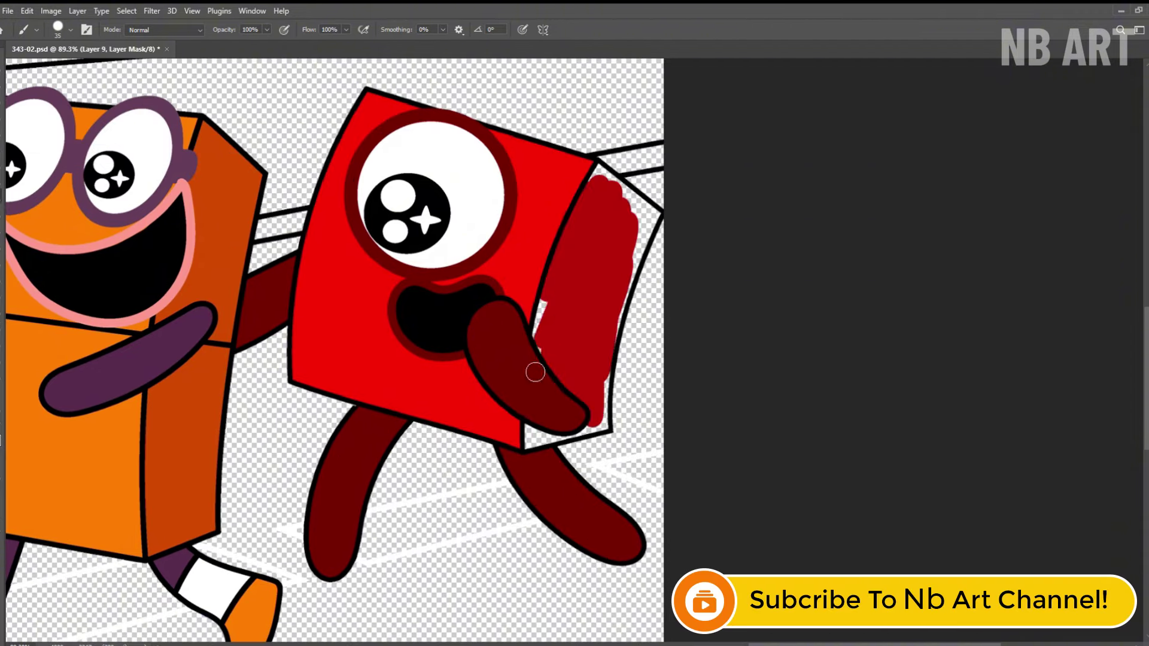
pyautogui.moveTo(654, 213); pyautogui.dragTo(601, 419)
pyautogui.press('h')
pyautogui.scroll(-5, 562, 379)
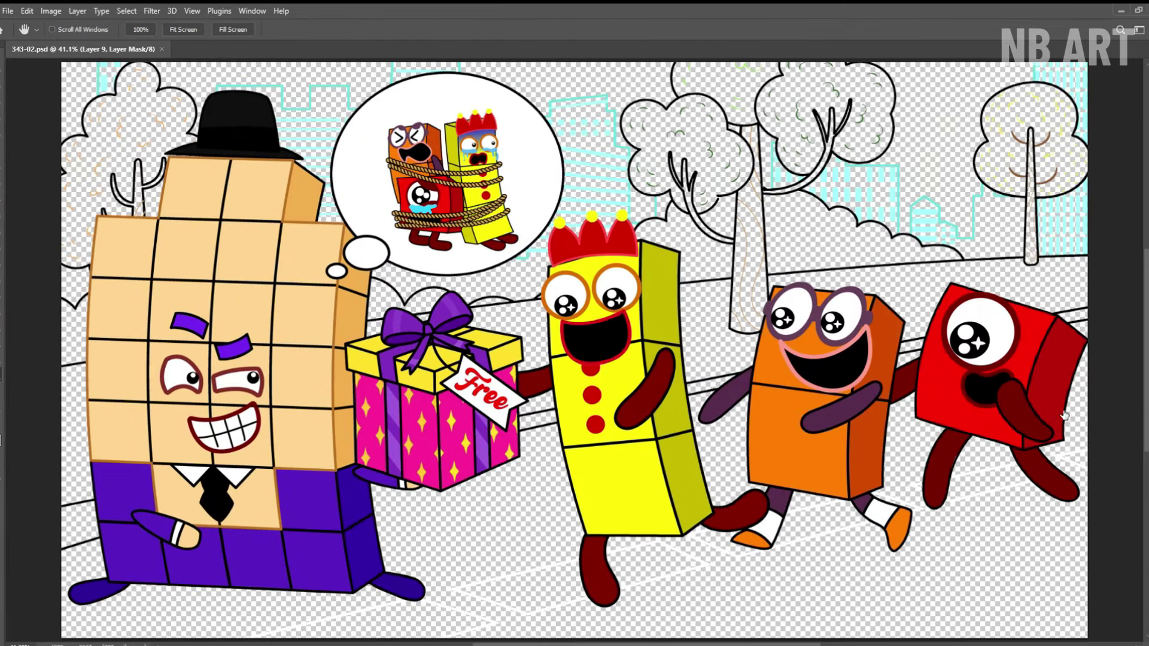
# - Paint the foliage of the tree behind the hat-wearing character orange and its trunk brown
pyautogui.hotkey('alt', ']')
pyautogui.press('b')
pyautogui.moveTo(141, 84)
pyautogui.mouseDown()
pyautogui.moveTo(90, 179)
pyautogui.moveTo(78, 239)
pyautogui.mouseUp()
pyautogui.press('h')
pyautogui.scroll(3, 172, 164)
pyautogui.moveTo(172, 165); pyautogui.dragTo(236, 198)
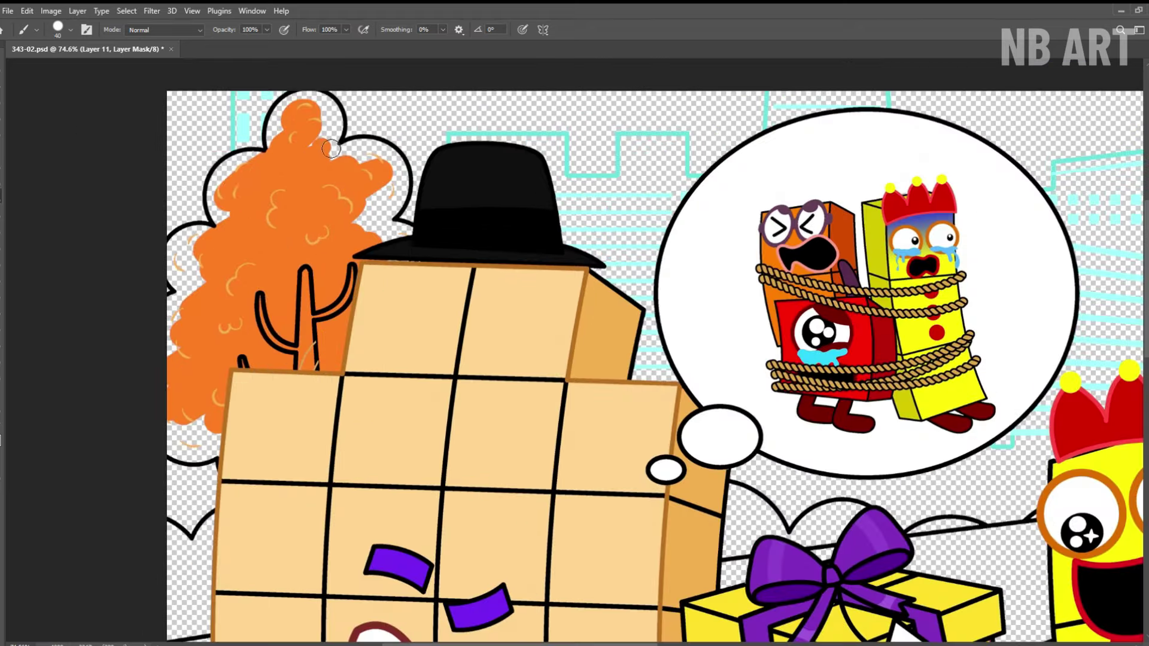
pyautogui.moveTo(174, 256); pyautogui.dragTo(174, 394)
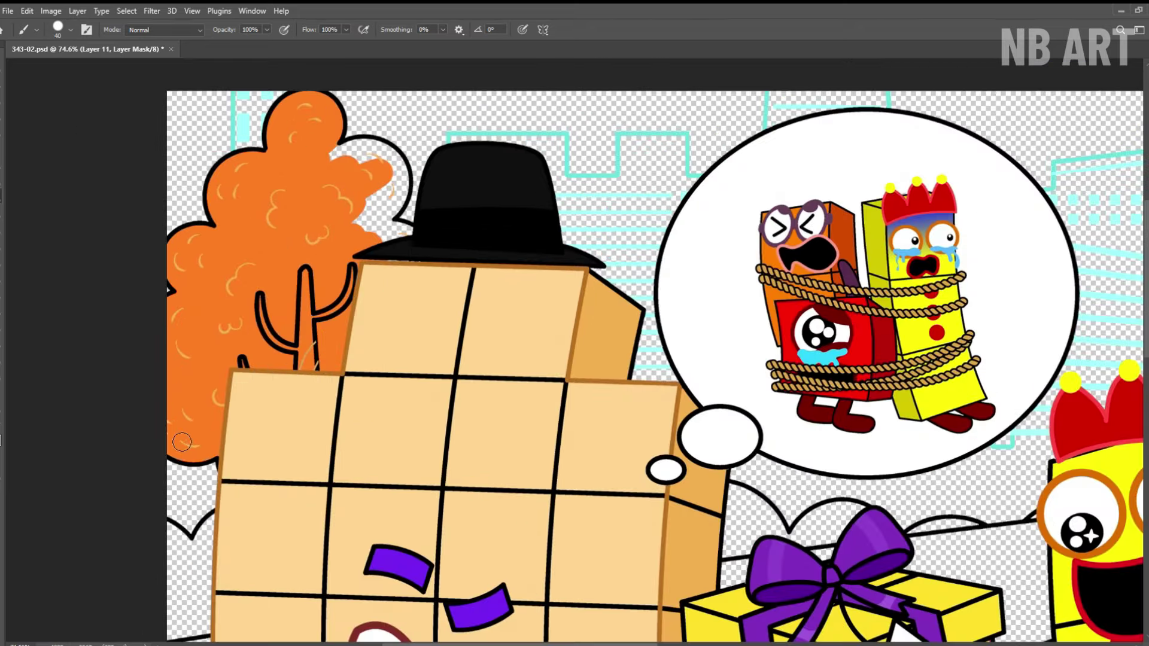
pyautogui.moveTo(412, 245)
pyautogui.mouseDown()
pyautogui.moveTo(360, 150)
pyautogui.moveTo(368, 225)
pyautogui.mouseUp()
pyautogui.press('h')
pyautogui.scroll(-1, 273, 297)
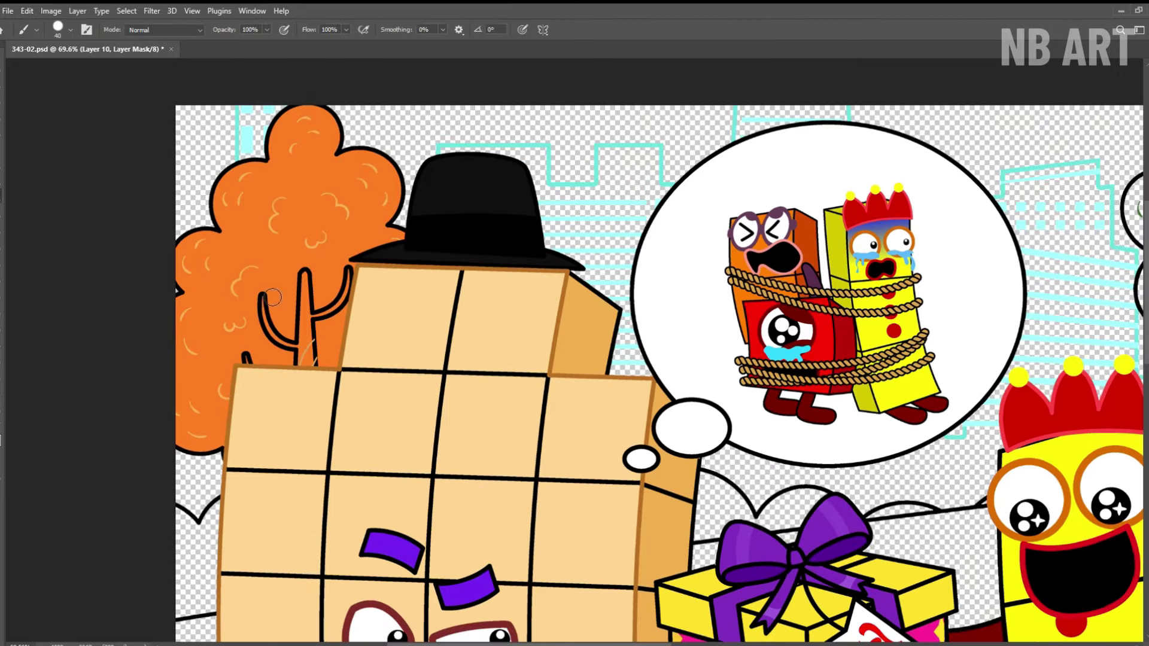
pyautogui.scroll(-1, 284, 327)
# - Fill the large middle tree's trunk with brown and its rear canopy with dark green
pyautogui.moveTo(778, 300); pyautogui.dragTo(149, 336)
pyautogui.scroll(1, 515, 240)
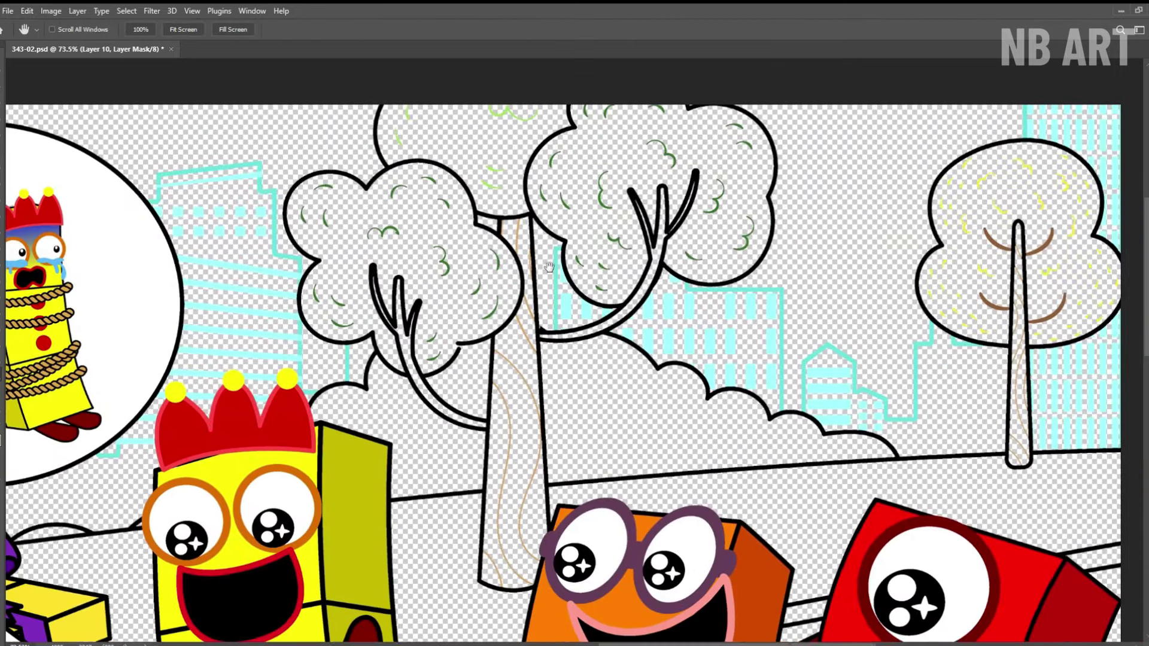
pyautogui.moveTo(535, 309)
pyautogui.mouseDown()
pyautogui.moveTo(515, 431)
pyautogui.moveTo(533, 580)
pyautogui.moveTo(502, 478)
pyautogui.moveTo(521, 539)
pyautogui.mouseUp()
pyautogui.press('h')
pyautogui.moveTo(536, 263); pyautogui.dragTo(536, 346)
pyautogui.press('b')
pyautogui.moveTo(383, 198)
pyautogui.mouseDown()
pyautogui.moveTo(398, 252)
pyautogui.moveTo(503, 294)
pyautogui.moveTo(569, 198)
pyautogui.moveTo(542, 200)
pyautogui.moveTo(562, 163)
pyautogui.mouseUp()
# - Fill the two front foliage clumps of the large middle tree with light green
pyautogui.hotkey('alt', '[')
pyautogui.moveTo(392, 372); pyautogui.dragTo(330, 348)
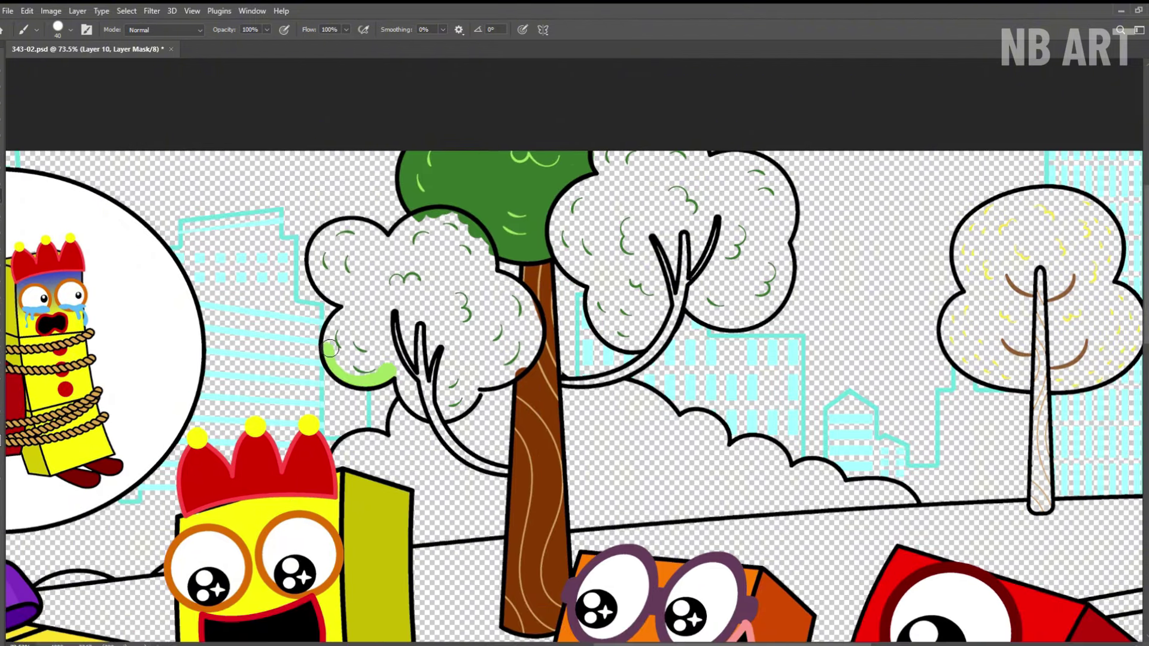
pyautogui.moveTo(401, 233); pyautogui.dragTo(534, 313)
pyautogui.moveTo(409, 392)
pyautogui.mouseDown()
pyautogui.moveTo(509, 335)
pyautogui.moveTo(467, 281)
pyautogui.moveTo(359, 240)
pyautogui.moveTo(353, 288)
pyautogui.mouseUp()
pyautogui.press('h')
pyautogui.moveTo(539, 272); pyautogui.dragTo(365, 341)
pyautogui.press('b')
pyautogui.moveTo(419, 233)
pyautogui.mouseDown()
pyautogui.moveTo(389, 336)
pyautogui.moveTo(509, 383)
pyautogui.moveTo(605, 234)
pyautogui.moveTo(533, 233)
pyautogui.moveTo(472, 383)
pyautogui.moveTo(569, 365)
pyautogui.moveTo(563, 252)
pyautogui.mouseUp()
# - Paint the side branches of the large middle tree brown on a lower layer
pyautogui.press('h')
pyautogui.moveTo(1004, 436); pyautogui.dragTo(1066, 379)
pyautogui.press('b')
pyautogui.hotkey('alt', '[')
pyautogui.moveTo(560, 336); pyautogui.dragTo(574, 312)
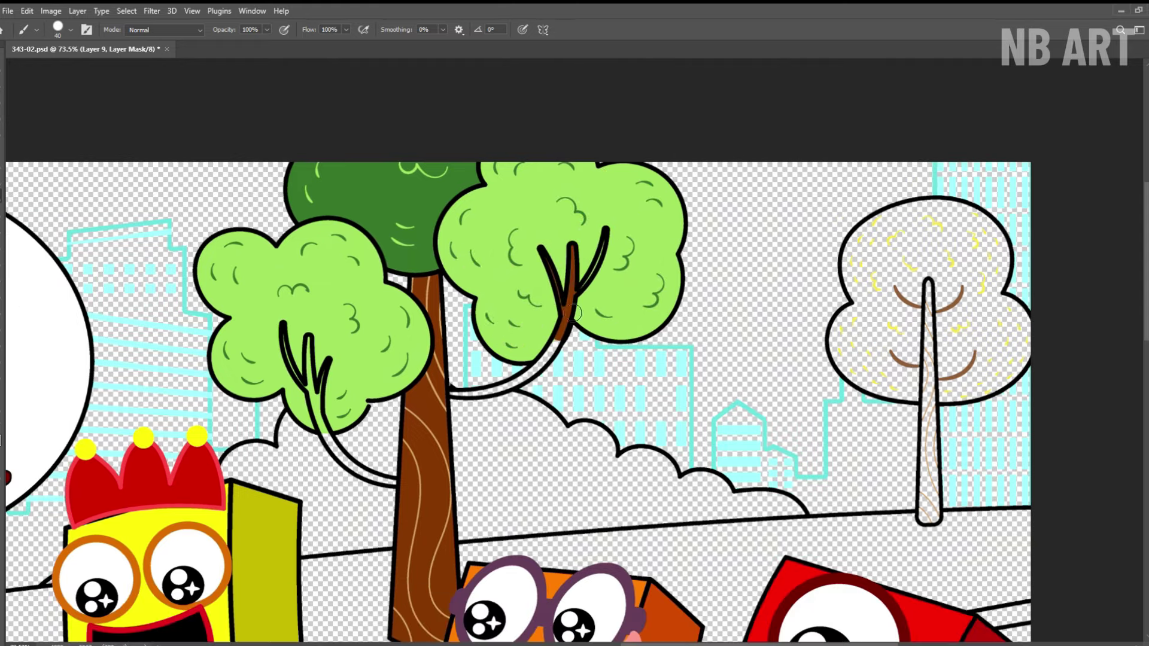
# - Paint the small far-right tree's foliage golden yellow and its trunk brown
pyautogui.press('h')
pyautogui.moveTo(330, 364); pyautogui.dragTo(844, 359)
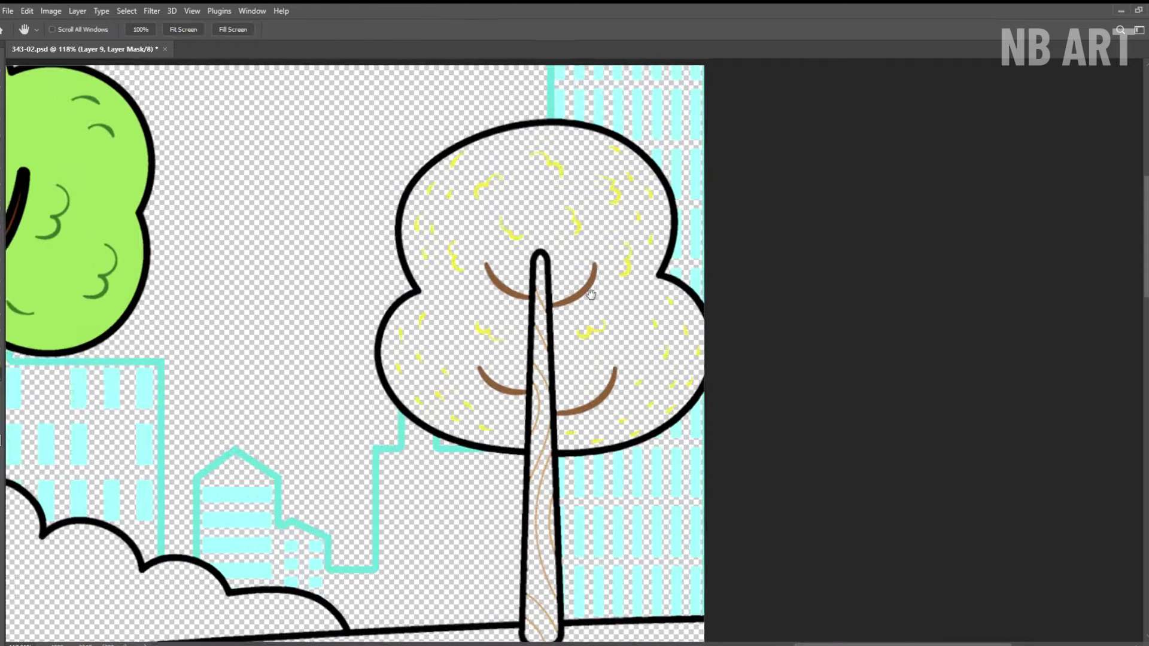
pyautogui.hotkey('alt', ']')
pyautogui.hotkey('alt', ']')
pyautogui.moveTo(539, 416)
pyautogui.mouseDown()
pyautogui.moveTo(455, 233)
pyautogui.moveTo(653, 281)
pyautogui.moveTo(587, 371)
pyautogui.moveTo(539, 209)
pyautogui.moveTo(516, 320)
pyautogui.moveTo(478, 383)
pyautogui.mouseUp()
pyautogui.hotkey('alt', '[')
pyautogui.moveTo(548, 269); pyautogui.dragTo(550, 584)
pyautogui.press('h')
pyautogui.scroll(-5, 784, 287)
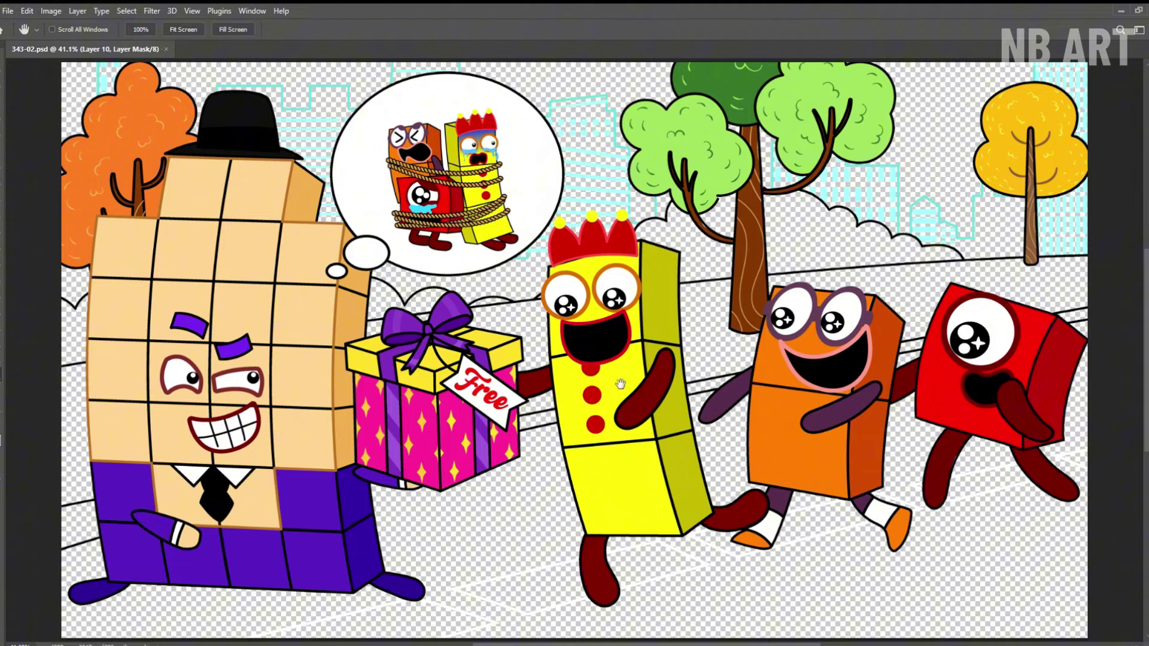
# - Fill the long bush behind the large middle tree with green
pyautogui.press('b')
pyautogui.hotkey('alt', ']')
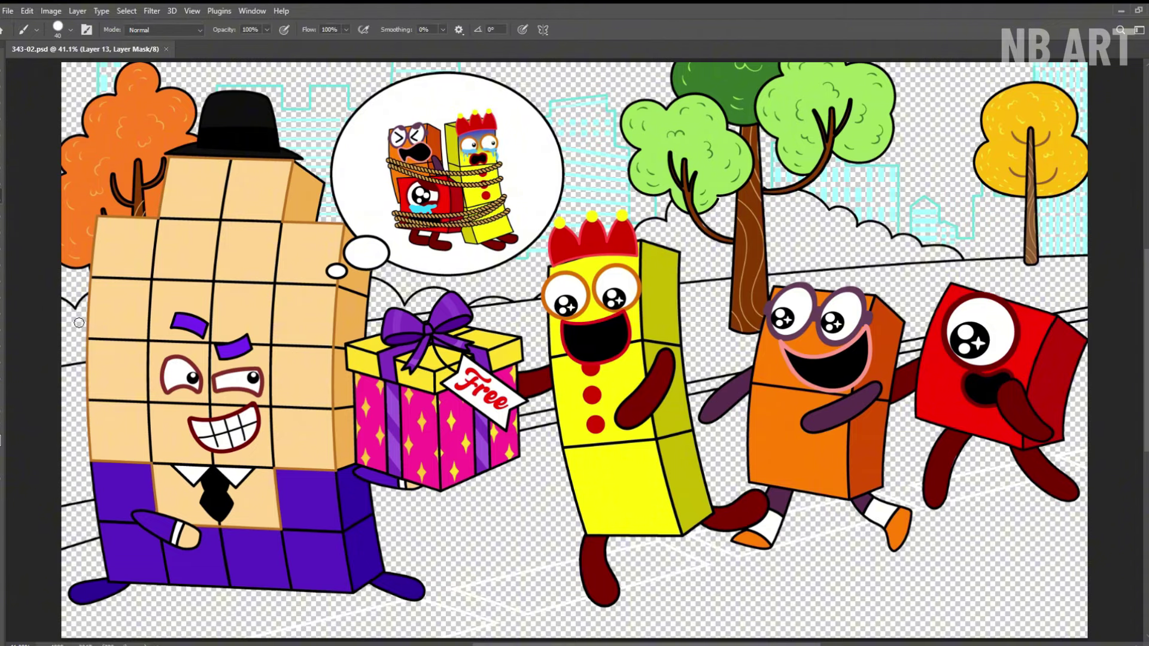
pyautogui.moveTo(649, 245)
pyautogui.mouseDown()
pyautogui.moveTo(832, 239)
pyautogui.moveTo(904, 272)
pyautogui.mouseUp()
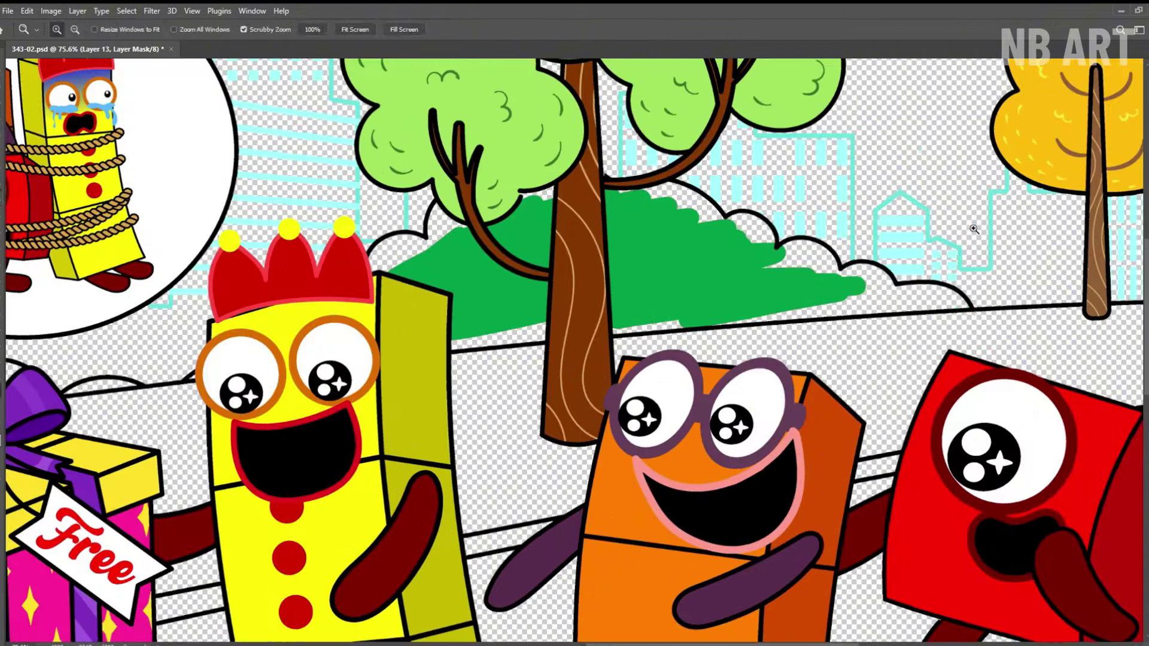
pyautogui.scroll(3, 953, 201)
pyautogui.moveTo(957, 302)
pyautogui.mouseDown()
pyautogui.moveTo(834, 299)
pyautogui.moveTo(946, 311)
pyautogui.moveTo(725, 326)
pyautogui.mouseUp()
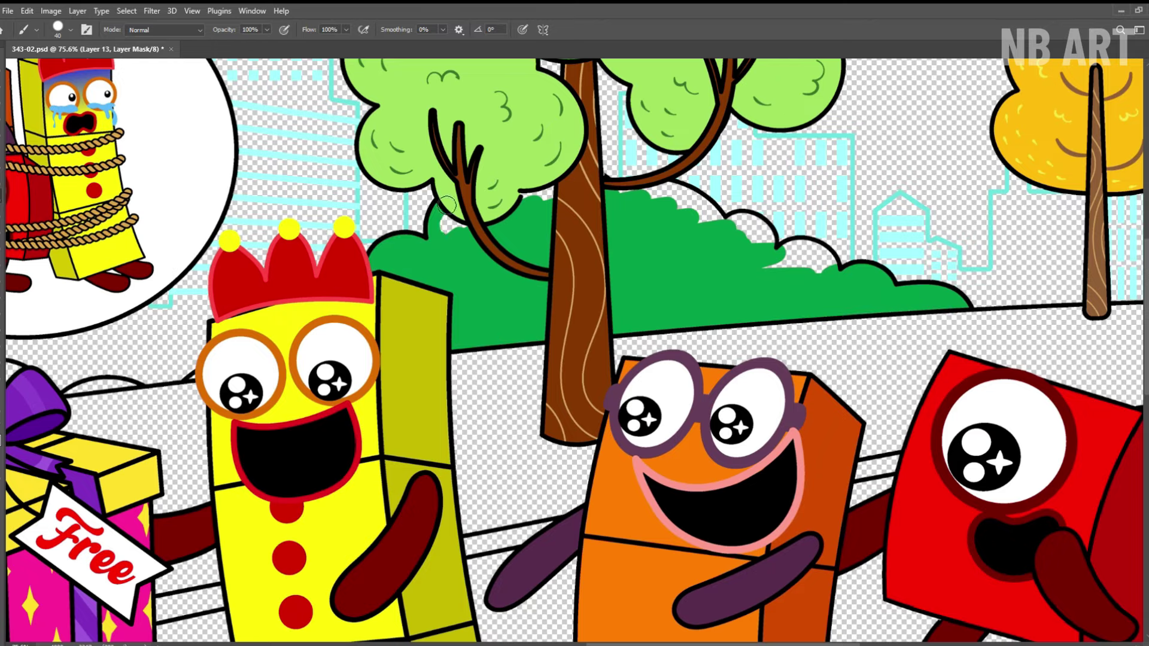
pyautogui.moveTo(766, 241); pyautogui.dragTo(832, 266)
# - Fill the remaining bushes behind the gift box and the hat-wearing character with green
pyautogui.moveTo(149, 395)
pyautogui.mouseDown()
pyautogui.moveTo(246, 359)
pyautogui.moveTo(656, 293)
pyautogui.moveTo(387, 293)
pyautogui.moveTo(896, 295)
pyautogui.mouseUp()
pyautogui.moveTo(527, 293)
pyautogui.mouseDown()
pyautogui.moveTo(467, 359)
pyautogui.moveTo(436, 356)
pyautogui.mouseUp()
pyautogui.press('z')
pyautogui.scroll(-5, 549, 334)
pyautogui.moveTo(550, 333); pyautogui.dragTo(903, 299)
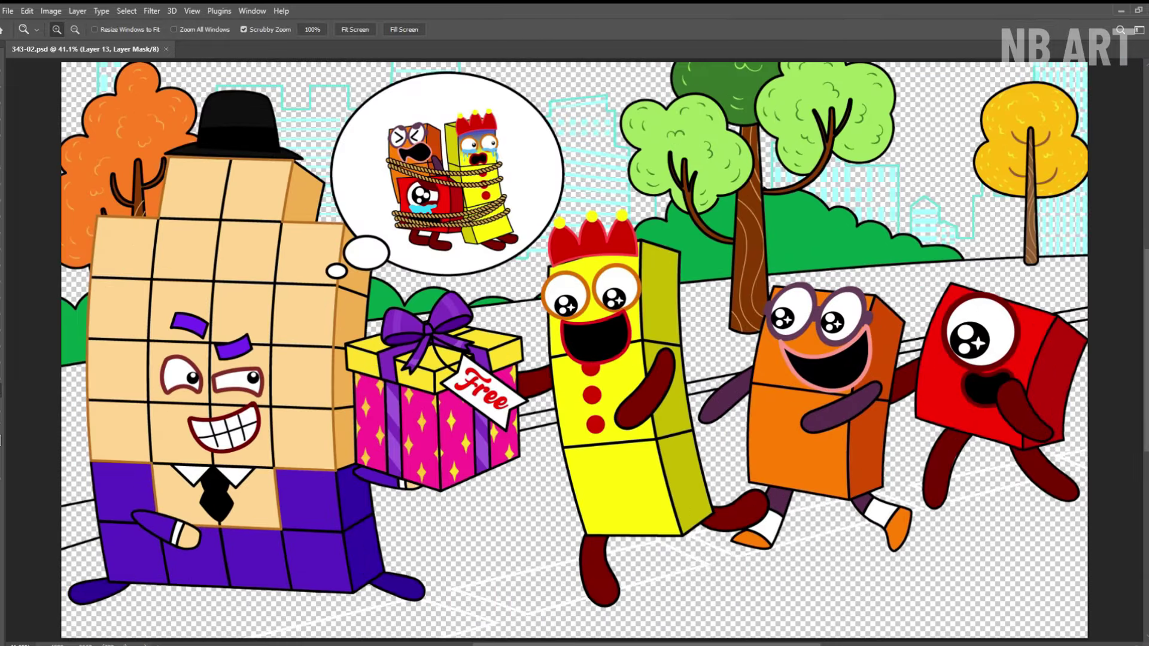
# - Paint the lawn behind the characters bright green with a darker green lower edge, and save the document
pyautogui.press('b')
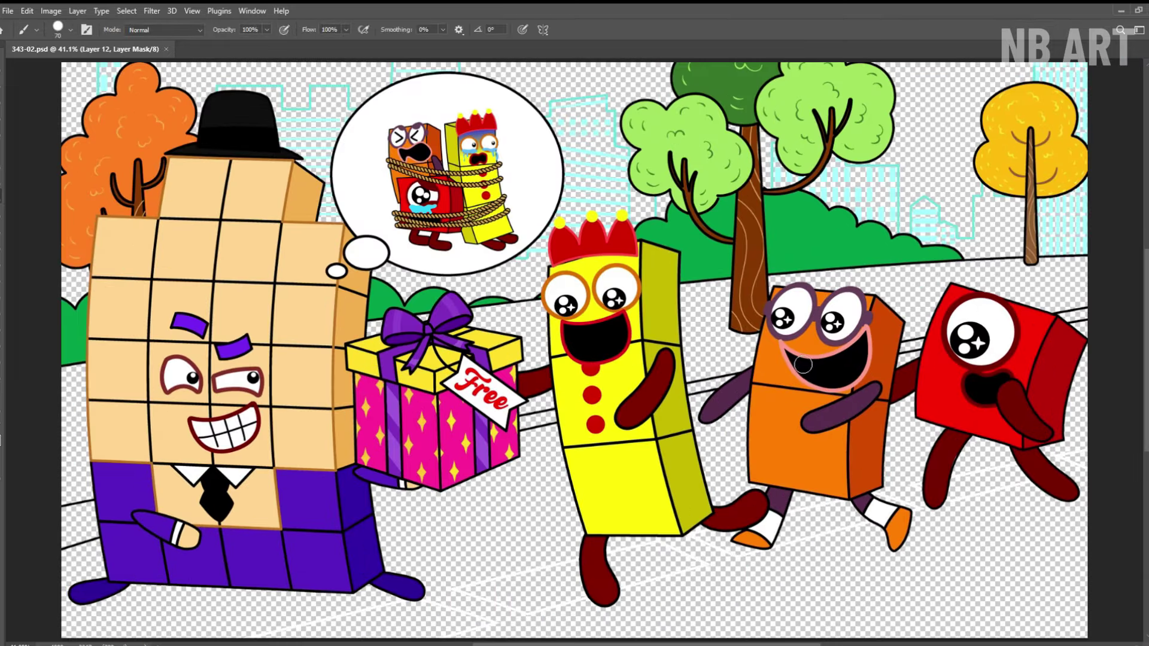
pyautogui.scroll(2, 461, 329)
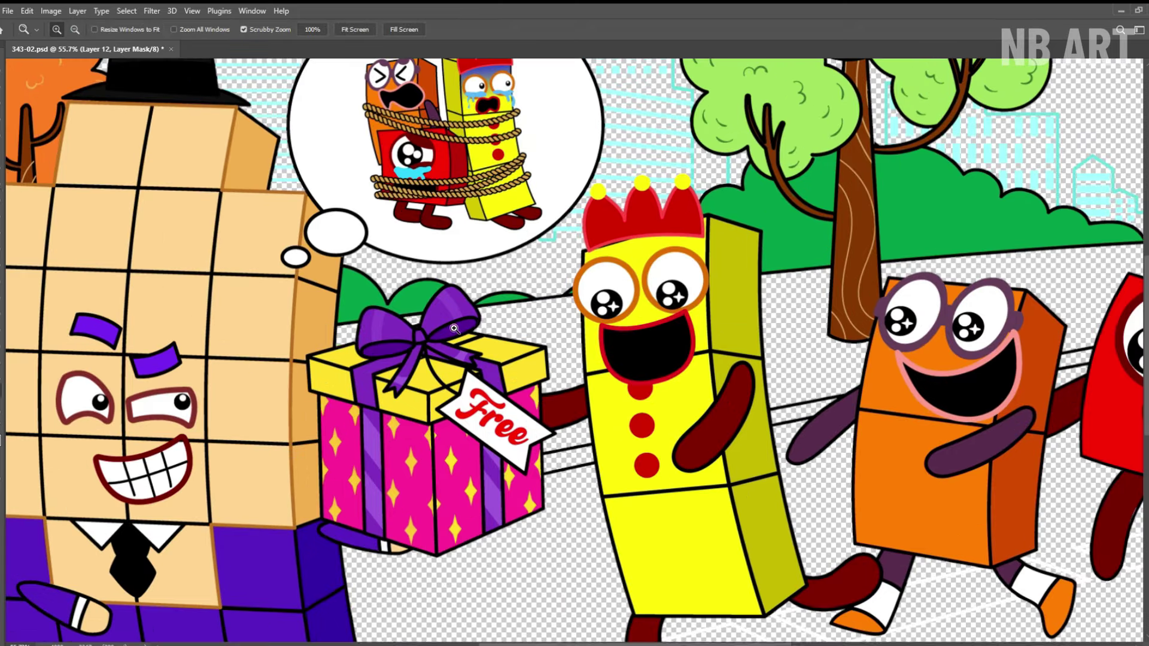
pyautogui.moveTo(895, 333)
pyautogui.mouseDown()
pyautogui.moveTo(472, 333)
pyautogui.moveTo(419, 455)
pyautogui.moveTo(862, 311)
pyautogui.moveTo(898, 371)
pyautogui.moveTo(788, 323)
pyautogui.mouseUp()
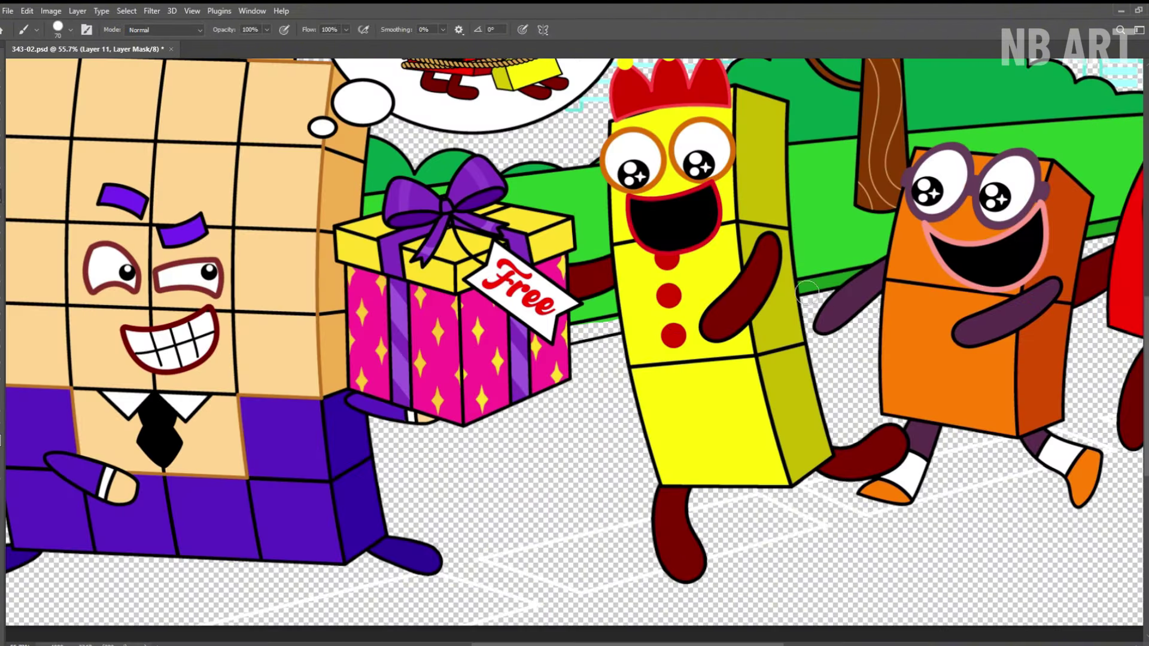
pyautogui.press('z')
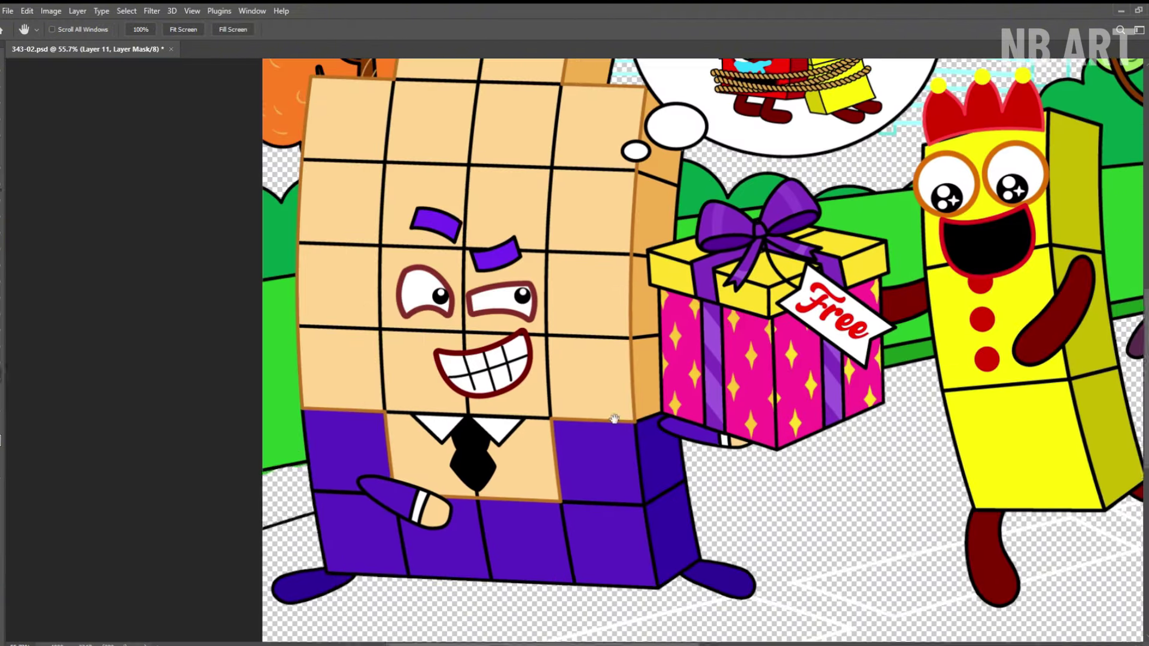
pyautogui.moveTo(574, 358)
pyautogui.mouseDown()
pyautogui.moveTo(522, 358)
pyautogui.moveTo(574, 358)
pyautogui.mouseUp()
pyautogui.hotkey('ctrl', 's')
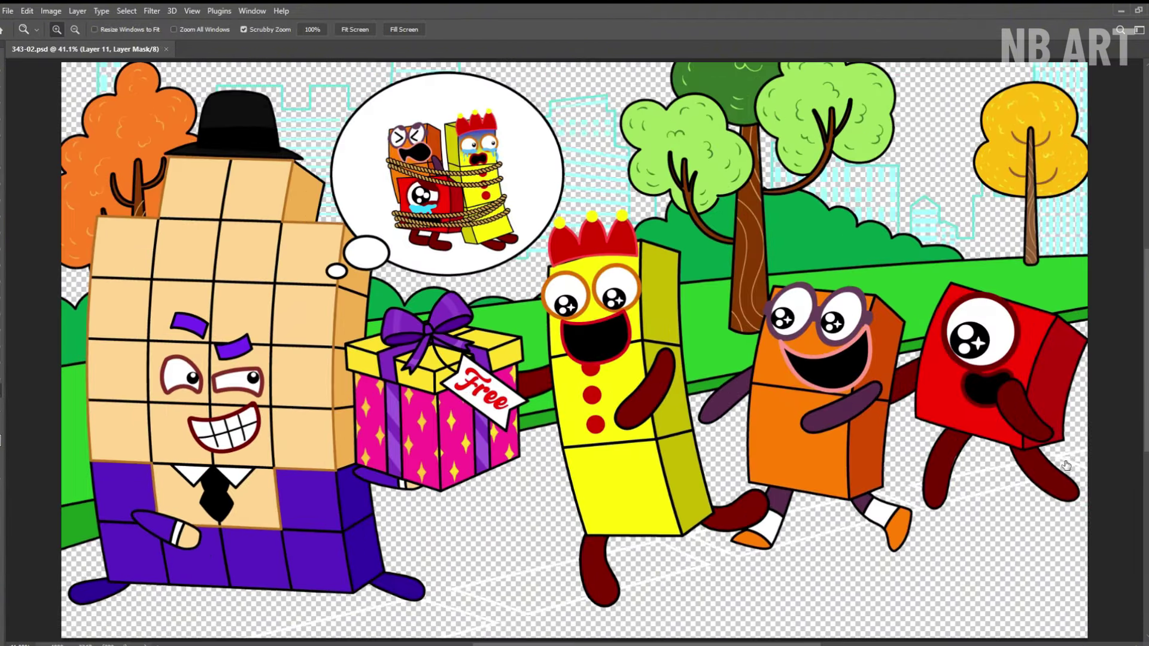
# - Paint the city buildings behind the orange tree, the black hat and the thought bubble turquoise with the Brush tool
pyautogui.press('b')
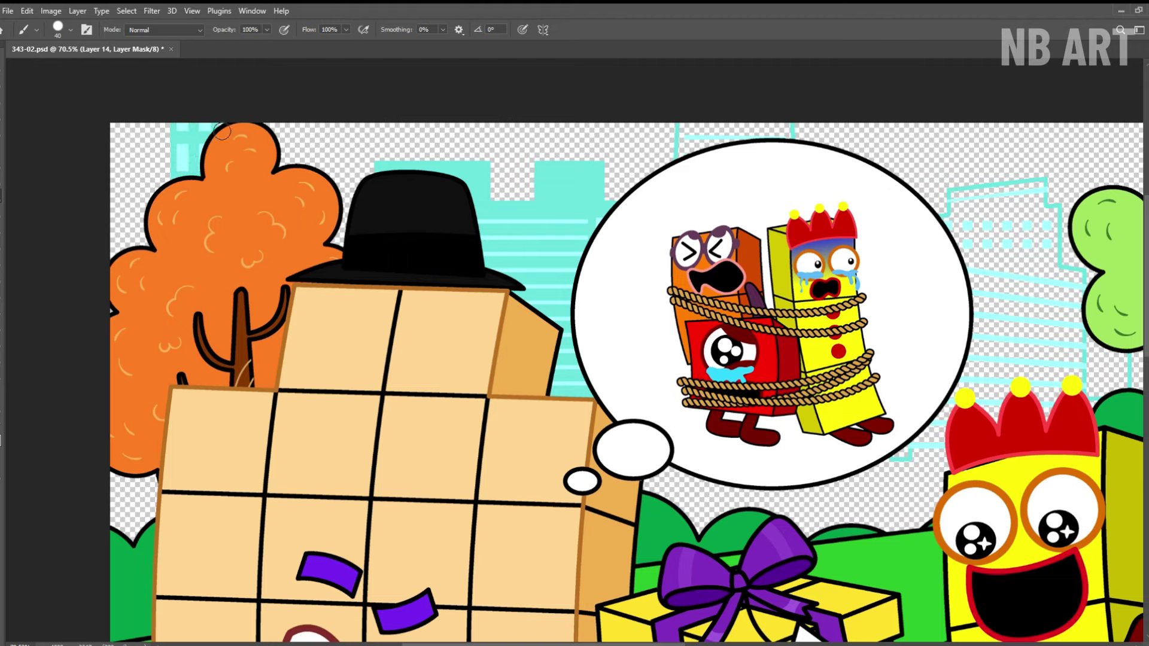
pyautogui.hscroll(5, 180, 490)
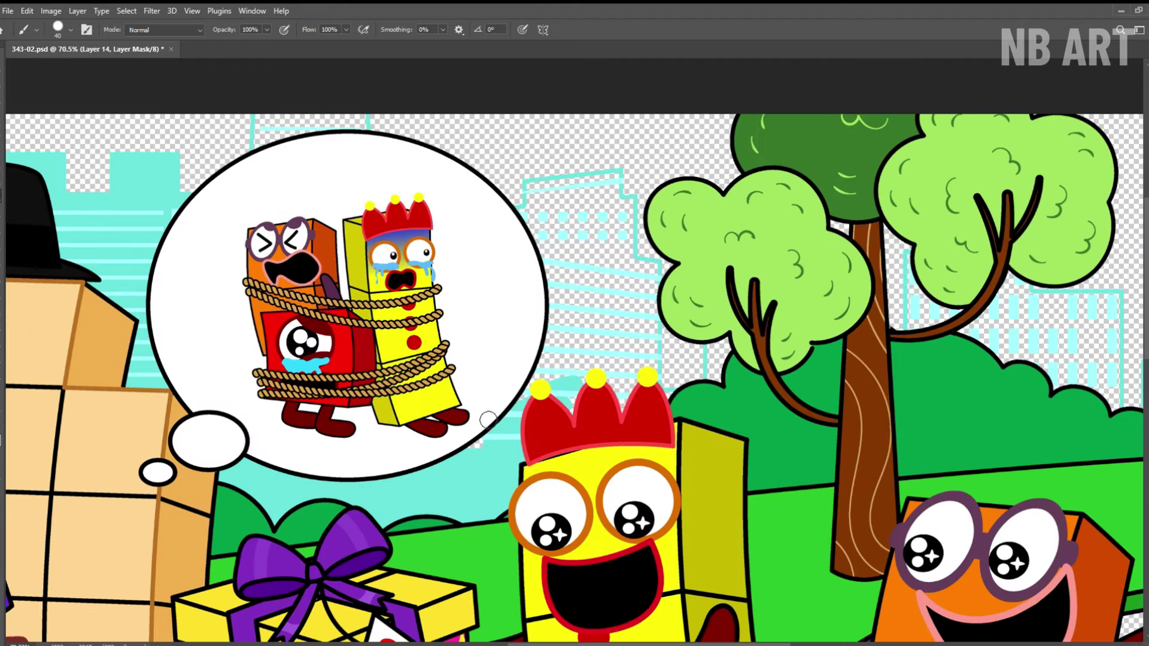
pyautogui.moveTo(559, 279); pyautogui.dragTo(557, 365)
pyautogui.moveTo(595, 309); pyautogui.dragTo(578, 368)
pyautogui.moveTo(550, 190)
pyautogui.mouseDown()
pyautogui.moveTo(628, 323)
pyautogui.moveTo(293, 323)
pyautogui.mouseUp()
# - Paint the remaining buildings behind the large green tree and the yellow tree turquoise, and save the document
pyautogui.press('space')
pyautogui.moveTo(619, 275); pyautogui.dragTo(391, 323)
pyautogui.moveTo(311, 314)
pyautogui.mouseDown()
pyautogui.moveTo(365, 328)
pyautogui.moveTo(423, 390)
pyautogui.moveTo(508, 354)
pyautogui.moveTo(538, 448)
pyautogui.moveTo(492, 362)
pyautogui.moveTo(613, 368)
pyautogui.moveTo(377, 404)
pyautogui.moveTo(421, 360)
pyautogui.moveTo(405, 410)
pyautogui.moveTo(440, 392)
pyautogui.moveTo(507, 433)
pyautogui.moveTo(562, 332)
pyautogui.moveTo(542, 374)
pyautogui.moveTo(493, 339)
pyautogui.moveTo(574, 405)
pyautogui.moveTo(635, 338)
pyautogui.moveTo(670, 378)
pyautogui.mouseUp()
pyautogui.press('space')
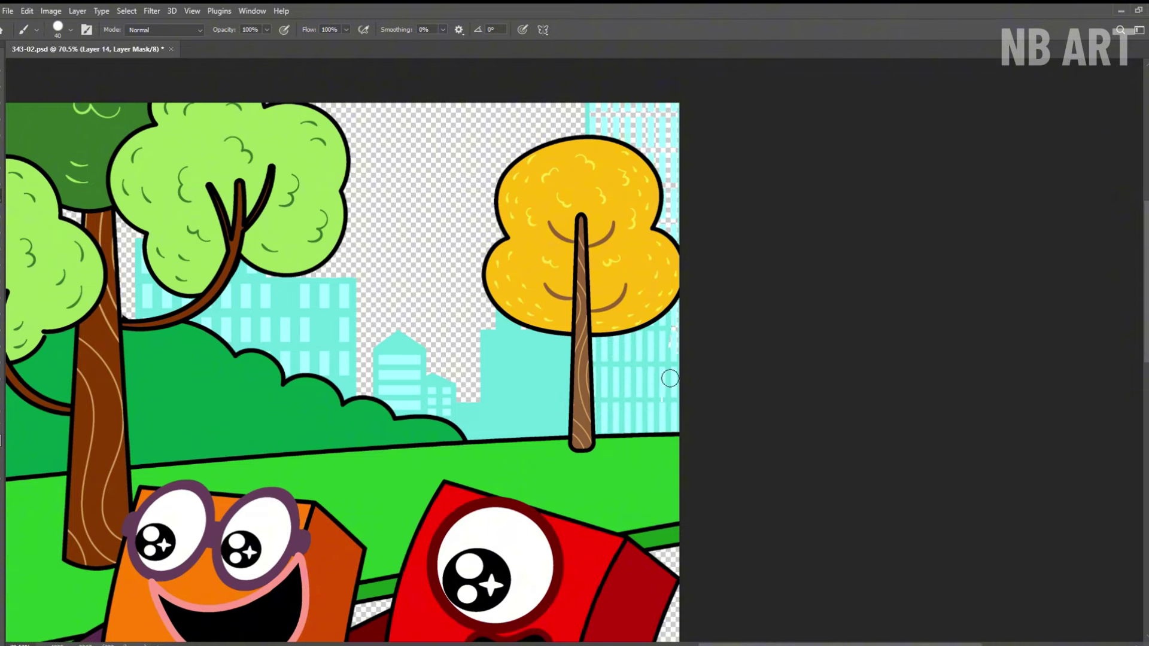
pyautogui.hotkey('ctrl', '0')
pyautogui.hotkey('ctrl', 's')
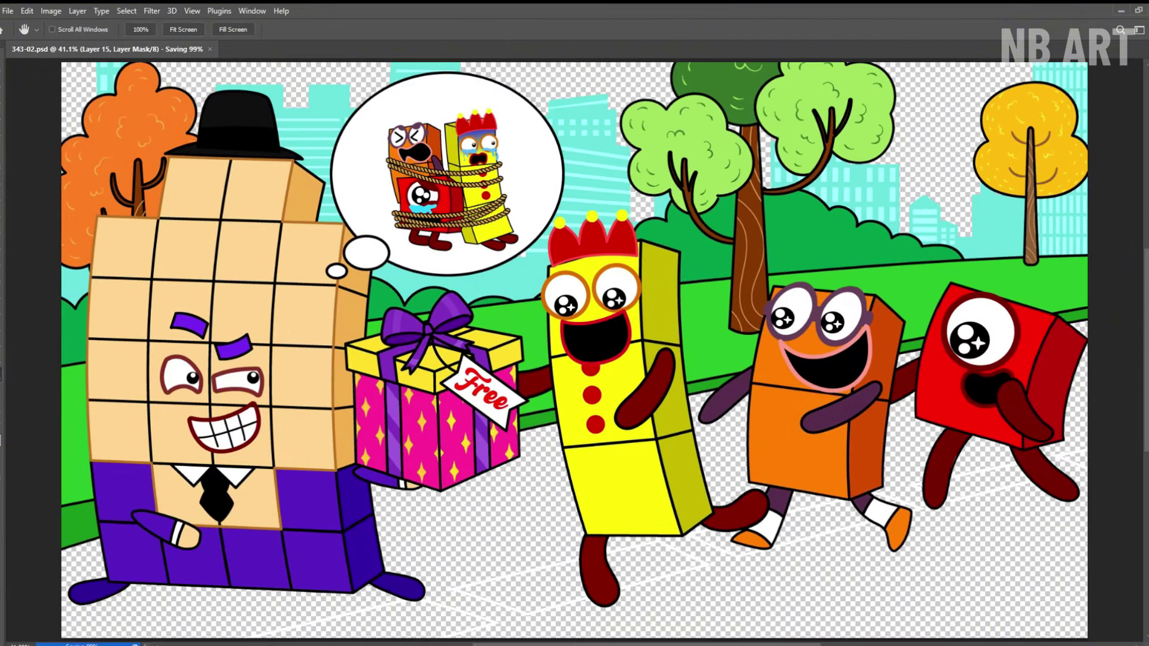
# - Paint the whole ground below the lawn slate blue beneath the characters and white road markings, using a 250 px brush
pyautogui.press('space')
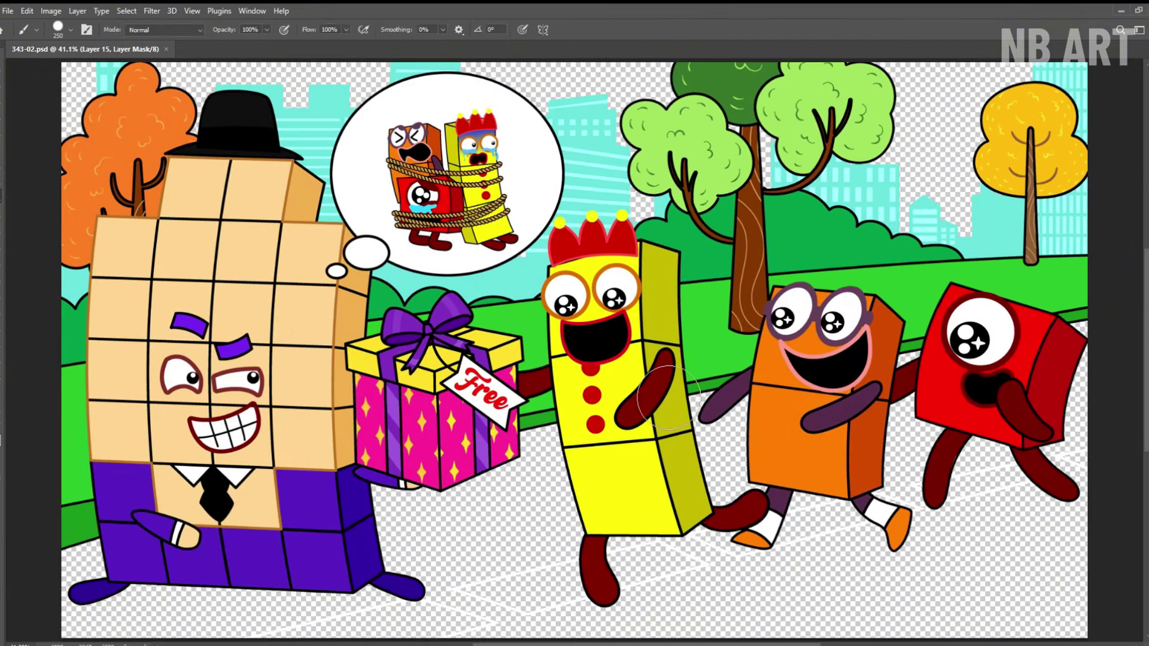
pyautogui.moveTo(123, 336)
pyautogui.mouseDown()
pyautogui.moveTo(81, 117)
pyautogui.moveTo(652, 84)
pyautogui.moveTo(958, 155)
pyautogui.moveTo(722, 270)
pyautogui.mouseUp()
pyautogui.moveTo(1053, 347)
pyautogui.mouseDown()
pyautogui.moveTo(1042, 604)
pyautogui.moveTo(203, 616)
pyautogui.mouseUp()
# - Reduce the brush size to 125 px and select the layer directly below the current one
pyautogui.scroll(2, 736, 538)
pyautogui.press('[')
pyautogui.press('[')
pyautogui.press('[')
pyautogui.press('[')
pyautogui.press('[')
pyautogui.press('[')
pyautogui.press('[')
pyautogui.press('[')
pyautogui.press('[')
pyautogui.scroll(-5, 1068, 462)
pyautogui.hotkey('alt', '[')
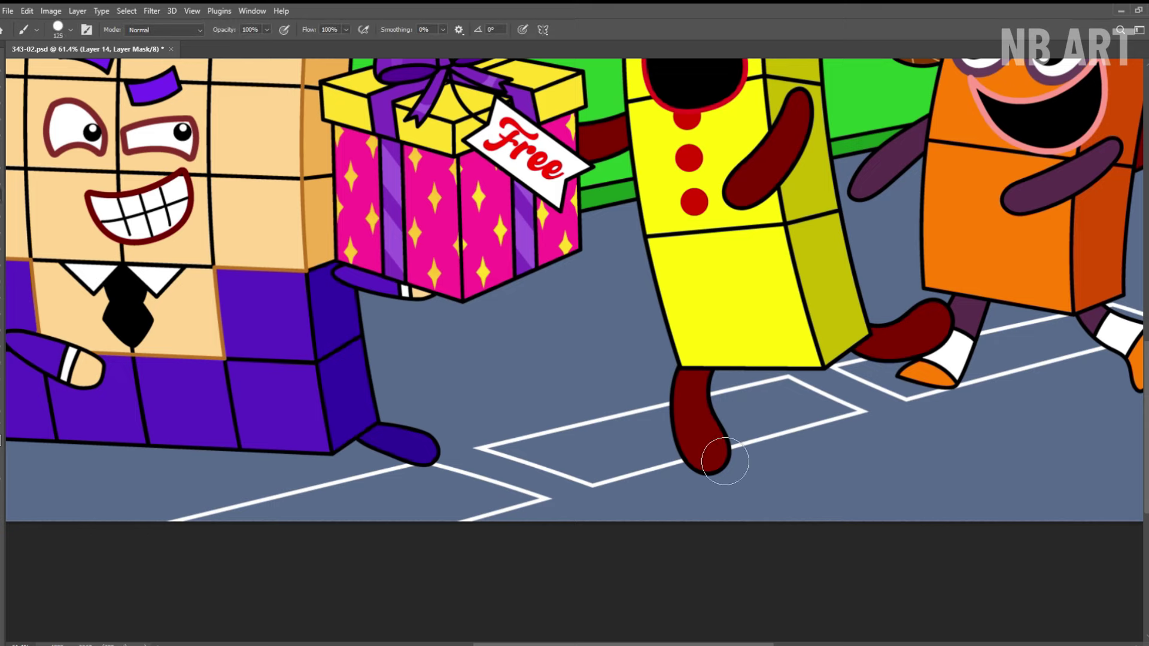